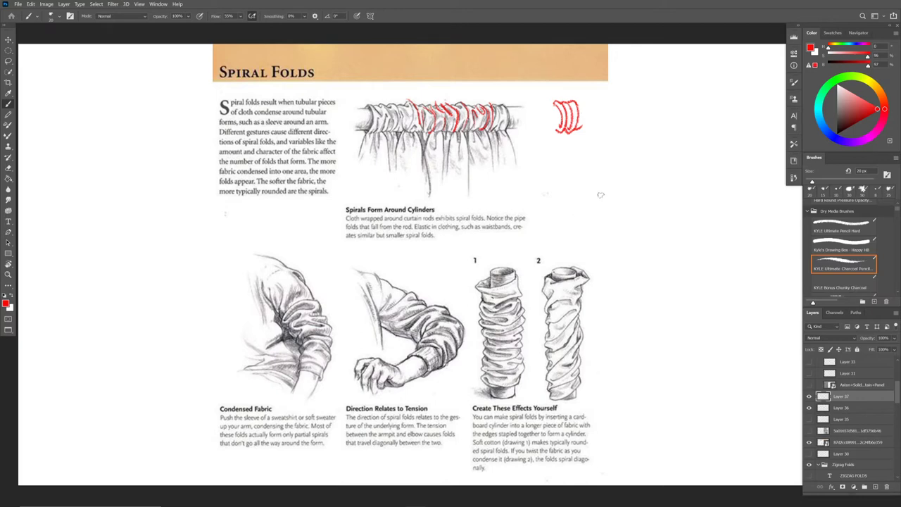
- Sketch red diagram shapes in the blank area beside the curtain-rod illustration, starting with a pointed four-sided outline
mouse_move(594, 190)
mouse_down()
mouse_move(667, 191)
mouse_move(603, 208)
mouse_move(670, 192)
mouse_up()
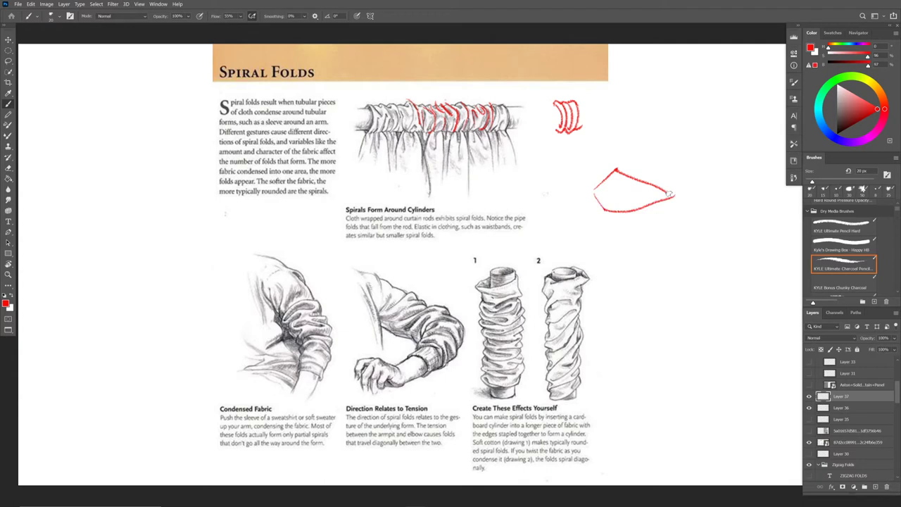
mouse_move(616, 238)
mouse_down()
mouse_move(677, 233)
mouse_move(606, 244)
mouse_move(660, 242)
mouse_move(631, 250)
mouse_move(648, 255)
mouse_move(607, 253)
mouse_move(624, 258)
mouse_move(605, 261)
mouse_move(652, 267)
mouse_up()
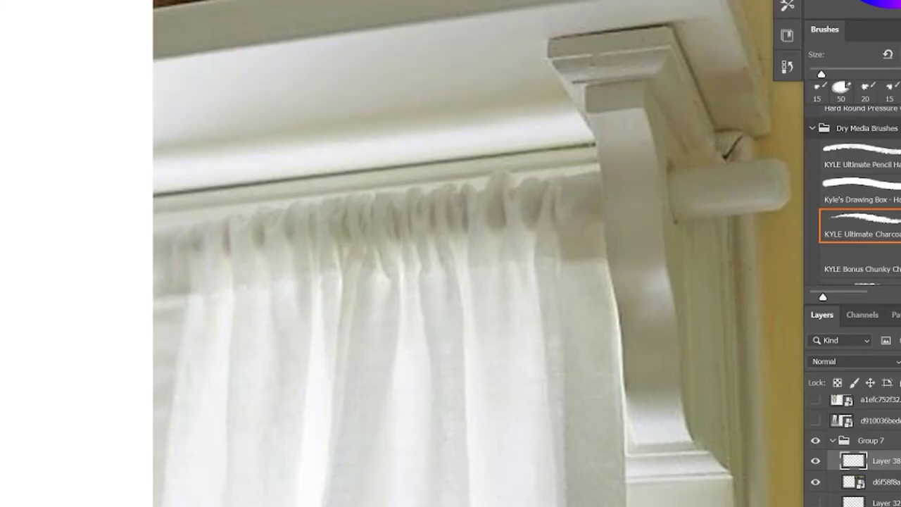
- Trace the gathered spiral folds in red along the tops of the white and grey curtain photos
mouse_move(512, 183)
mouse_down()
mouse_move(515, 206)
mouse_move(528, 181)
mouse_move(507, 199)
mouse_move(495, 179)
mouse_move(531, 215)
mouse_move(540, 176)
mouse_move(525, 200)
mouse_move(475, 189)
mouse_move(457, 198)
mouse_move(465, 237)
mouse_move(472, 184)
mouse_move(422, 197)
mouse_move(454, 200)
mouse_move(419, 210)
mouse_move(417, 245)
mouse_up()
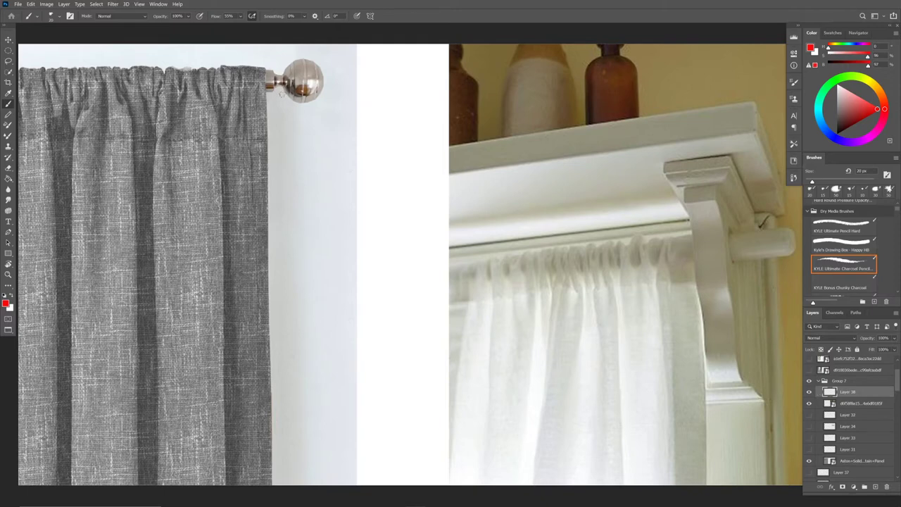
mouse_move(234, 63)
mouse_down()
mouse_move(171, 64)
mouse_move(180, 98)
mouse_up()
mouse_move(169, 68)
mouse_down()
mouse_move(164, 98)
mouse_move(218, 75)
mouse_up()
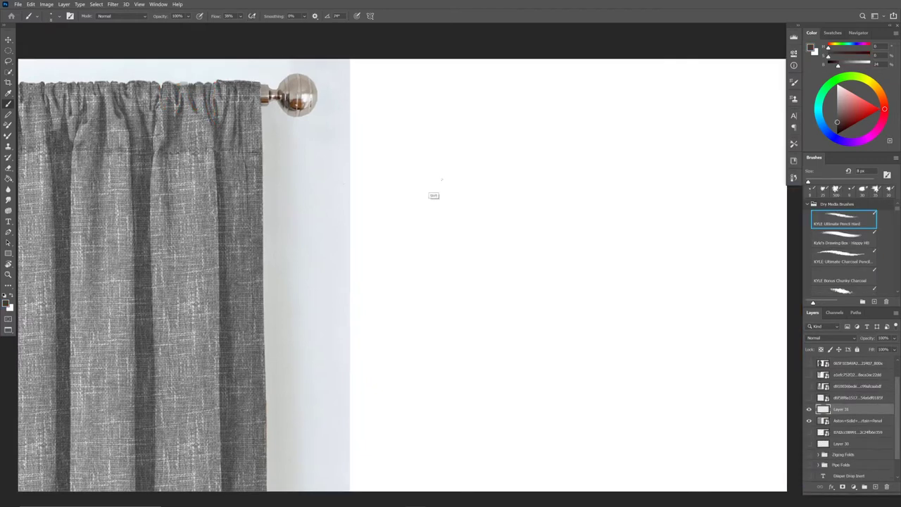
- Sketch a horizontal curtain rod beside the grey curtain photo using two parallel lines, an end cap and a round finial
mouse_move(434, 181)
mouse_down()
mouse_move(751, 178)
mouse_move(527, 203)
mouse_move(727, 203)
mouse_move(415, 202)
mouse_up()
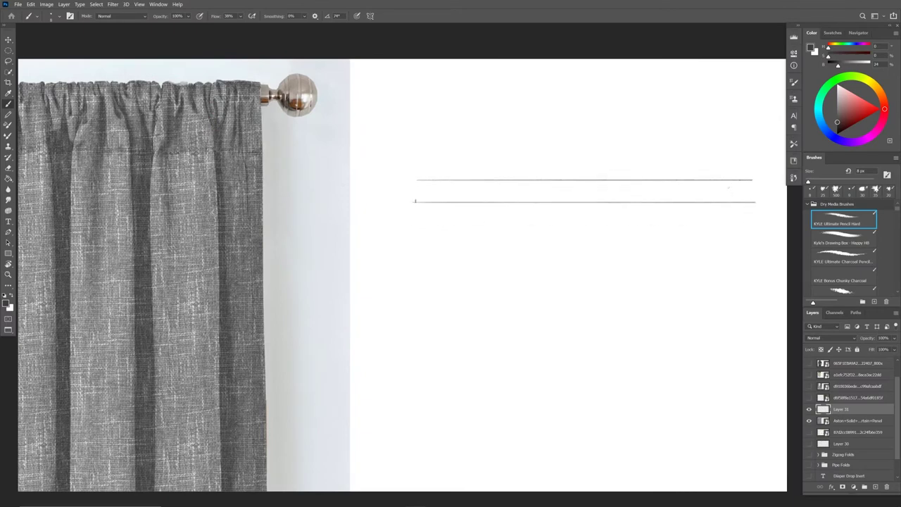
mouse_move(752, 202)
mouse_down()
mouse_move(751, 179)
mouse_move(767, 185)
mouse_move(767, 195)
mouse_move(779, 173)
mouse_move(772, 209)
mouse_move(782, 209)
mouse_up()
drag(766, 188, 785, 209)
drag(780, 170, 766, 200)
- Reduce the opacity of the rod sketch layer and add a new layer above it
click(895, 338)
drag(886, 349, 870, 350)
click(876, 487)
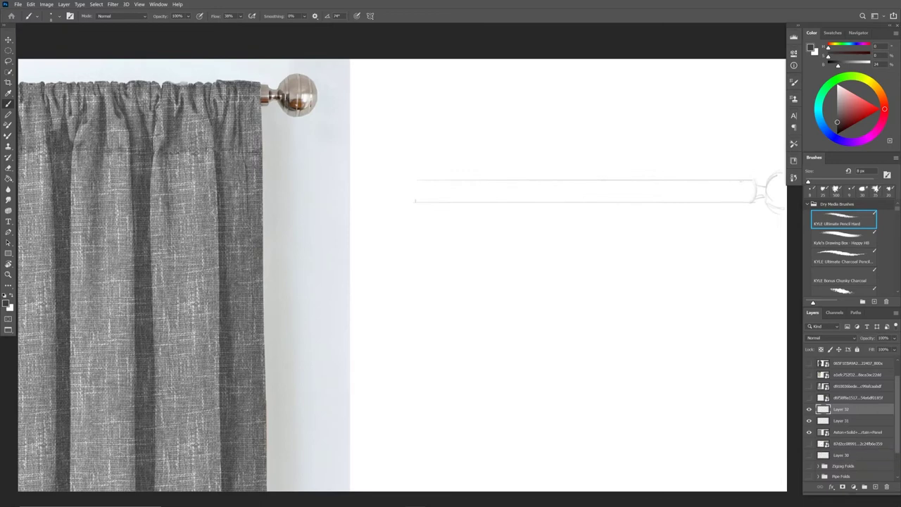
- Draw the curtain's long vertical right edge hanging from the rod and its bumpy top edge above the rod
drag(743, 178, 741, 248)
mouse_move(741, 211)
mouse_down()
mouse_move(741, 476)
mouse_move(741, 240)
mouse_up()
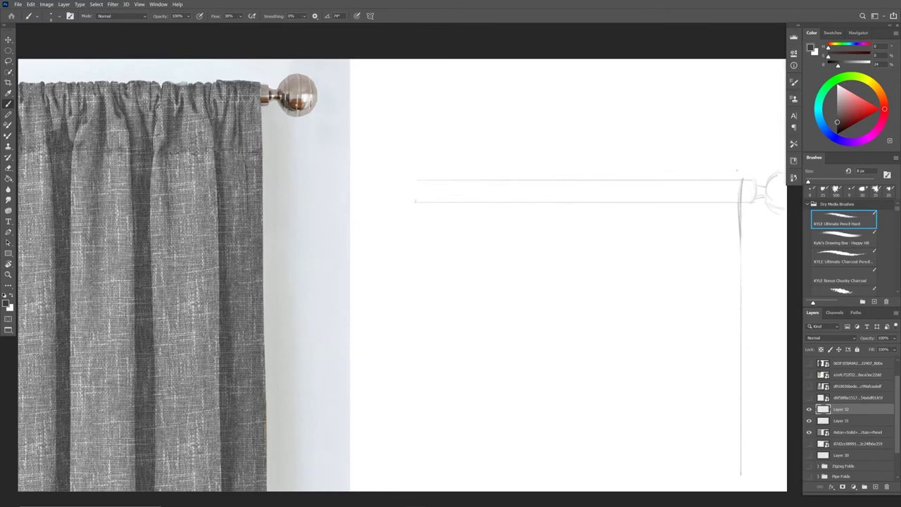
drag(727, 179, 667, 180)
key(ctrl+z)
drag(657, 176, 625, 176)
mouse_move(597, 173)
mouse_down()
mouse_move(555, 174)
mouse_move(563, 169)
mouse_up()
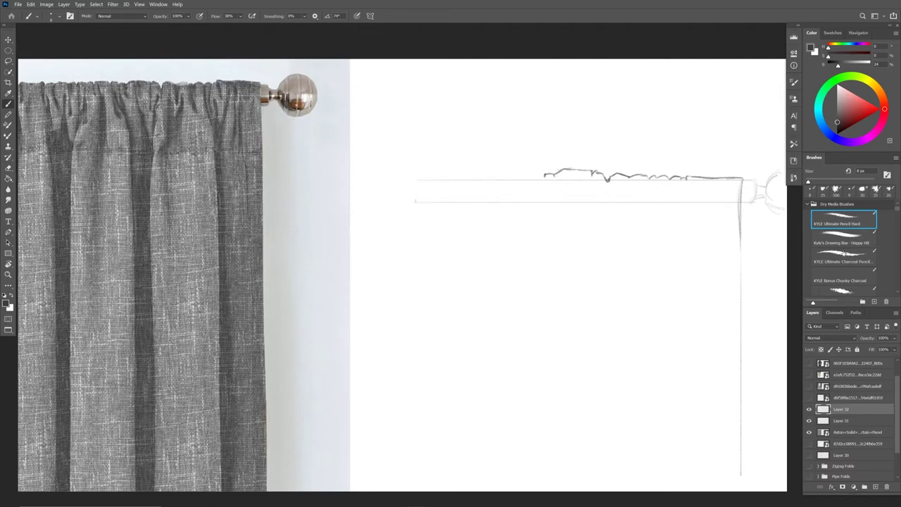
- Add a layer beneath the curtain sketch and frame the photo's top-right gathers with a red charcoal-pencil rectangle
click(845, 420)
key(ctrl+shift+alt+n)
click(878, 109)
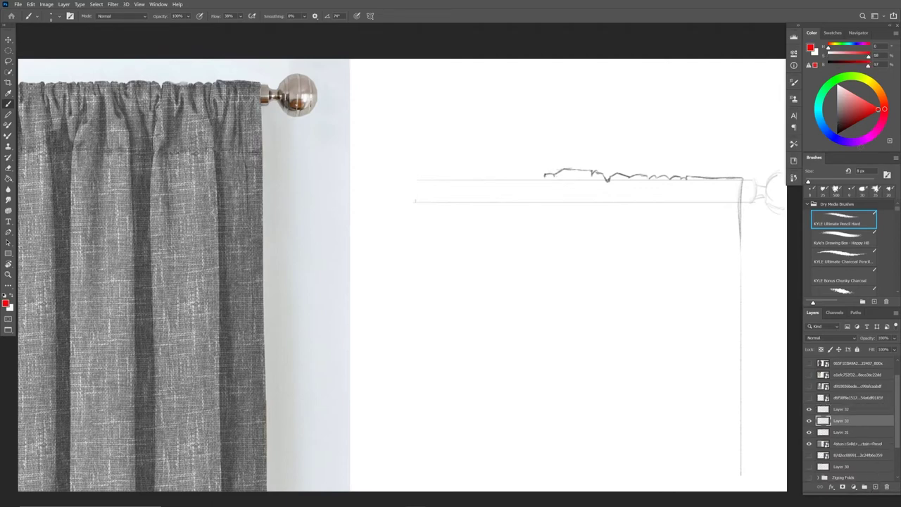
click(844, 254)
mouse_move(119, 114)
mouse_down()
mouse_move(116, 69)
mouse_move(266, 69)
mouse_move(268, 122)
mouse_up()
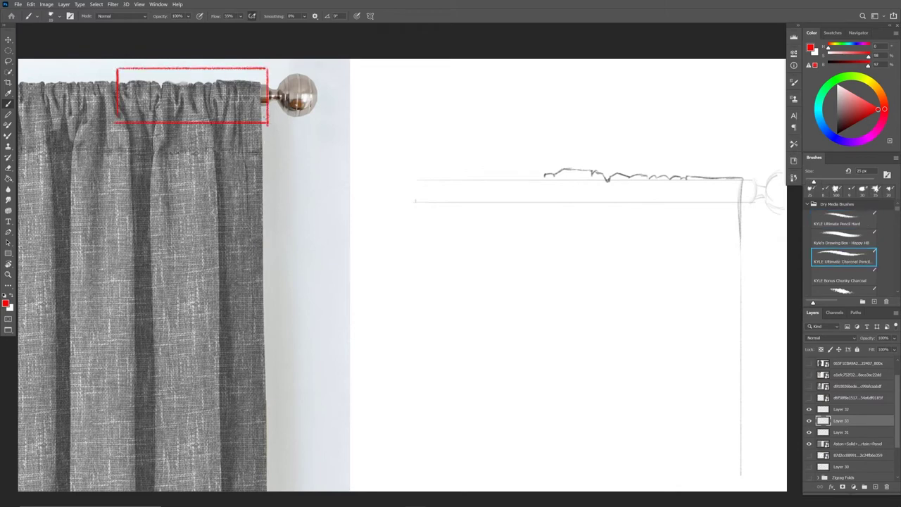
- On Layer 32, sketch the left group of gathered folds over the rod with the dark grey Kyle Ultimate Pencil Hard brush
click(843, 223)
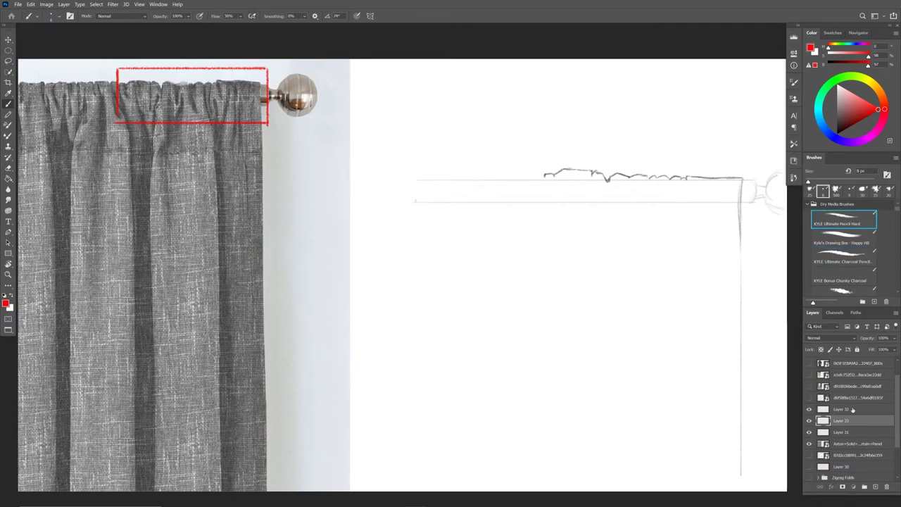
click(854, 410)
drag(838, 121, 831, 118)
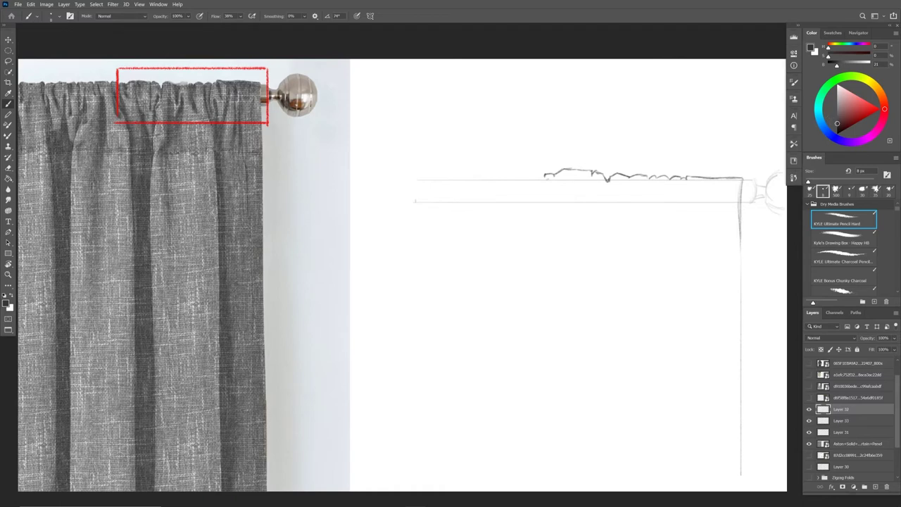
drag(553, 177, 555, 188)
drag(564, 181, 577, 242)
drag(591, 181, 592, 205)
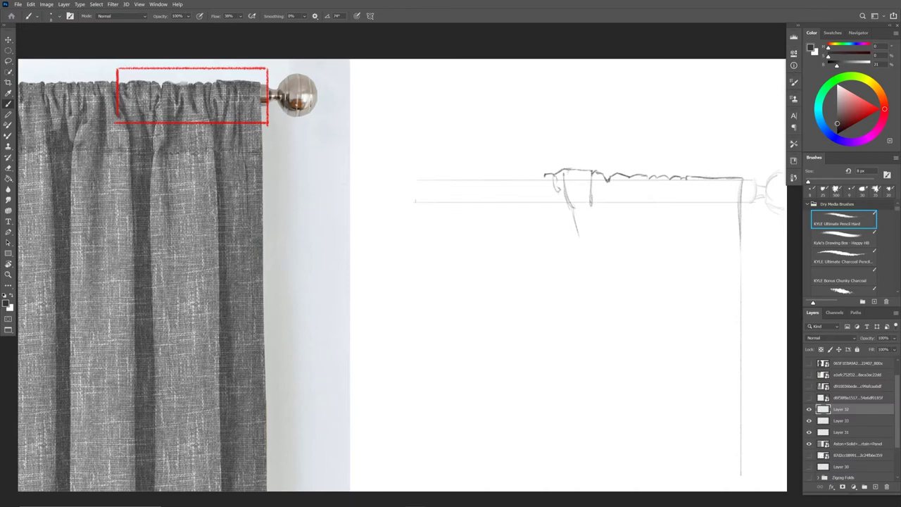
drag(570, 171, 571, 192)
drag(602, 190, 595, 206)
mouse_move(600, 205)
mouse_down()
mouse_move(594, 240)
mouse_move(595, 232)
mouse_up()
drag(608, 181, 606, 197)
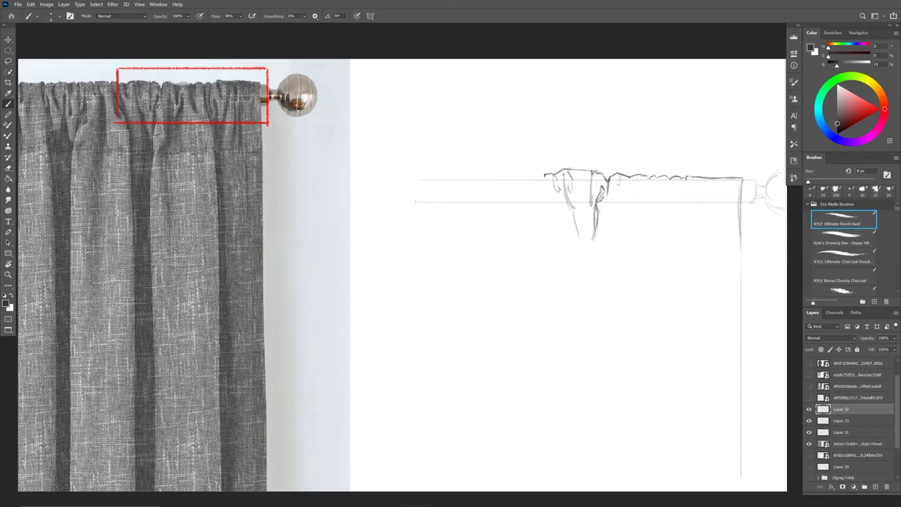
- Sketch the middle folds descending from the curtain's bumpy top edge across the rod
drag(617, 191, 618, 216)
drag(626, 180, 627, 219)
drag(636, 186, 634, 230)
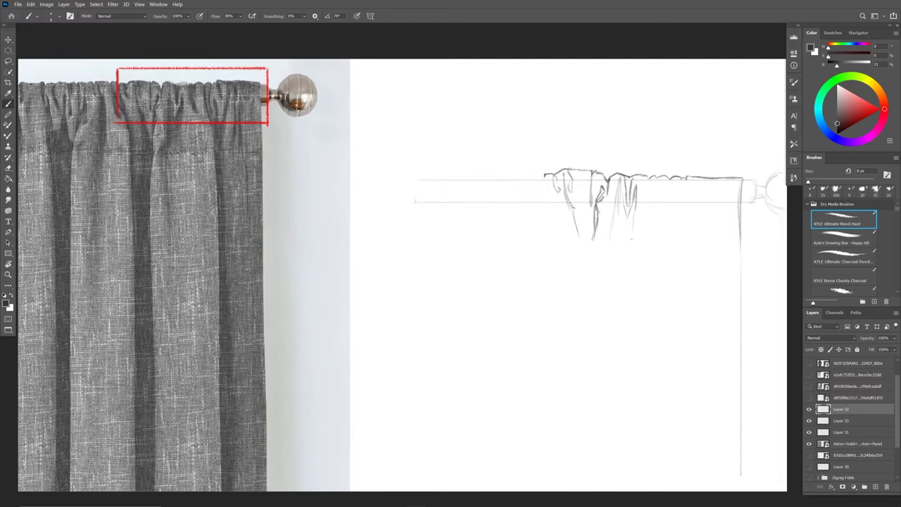
mouse_move(648, 192)
mouse_down()
mouse_move(660, 212)
mouse_move(657, 204)
mouse_up()
drag(649, 178, 657, 190)
mouse_move(666, 181)
mouse_down()
mouse_move(674, 225)
mouse_move(668, 198)
mouse_move(677, 197)
mouse_move(675, 213)
mouse_up()
mouse_move(680, 185)
mouse_down()
mouse_move(674, 214)
mouse_move(682, 215)
mouse_move(681, 205)
mouse_move(682, 223)
mouse_up()
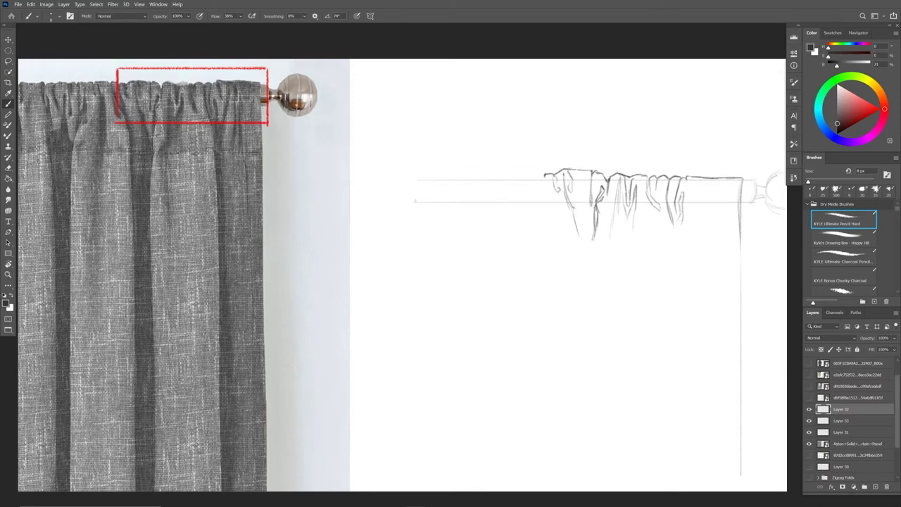
- Draw the long curved folds near the curtain's right end, slanting down past the rod
mouse_move(688, 180)
mouse_down()
mouse_move(685, 196)
mouse_move(698, 185)
mouse_move(687, 227)
mouse_up()
drag(709, 184, 696, 244)
drag(708, 195, 696, 244)
drag(716, 181, 711, 230)
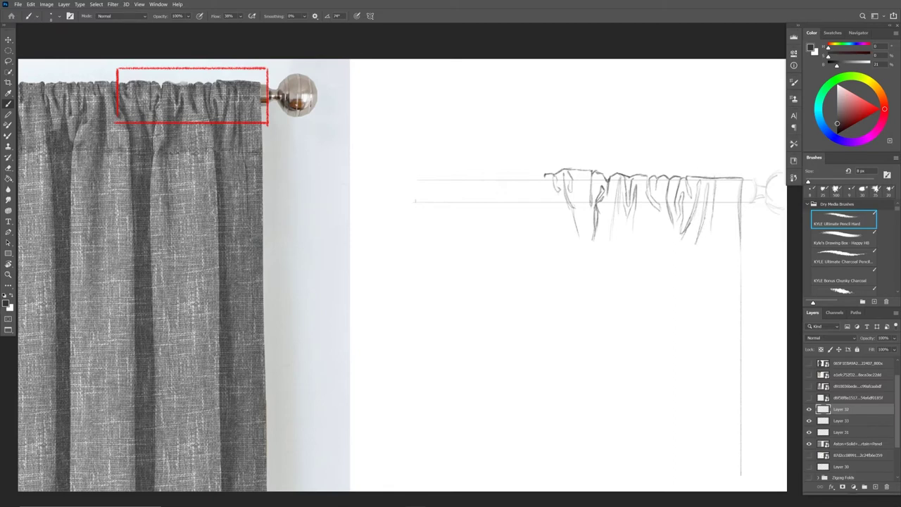
- Darken the key fold and top-edge lines, reinforce the right corner, and close the curtain's left side with a vertical edge
mouse_move(718, 181)
mouse_down()
mouse_move(714, 197)
mouse_move(730, 175)
mouse_up()
mouse_move(593, 172)
mouse_down()
mouse_move(592, 197)
mouse_move(606, 205)
mouse_up()
mouse_move(629, 175)
mouse_down()
mouse_move(627, 208)
mouse_move(642, 193)
mouse_move(654, 195)
mouse_up()
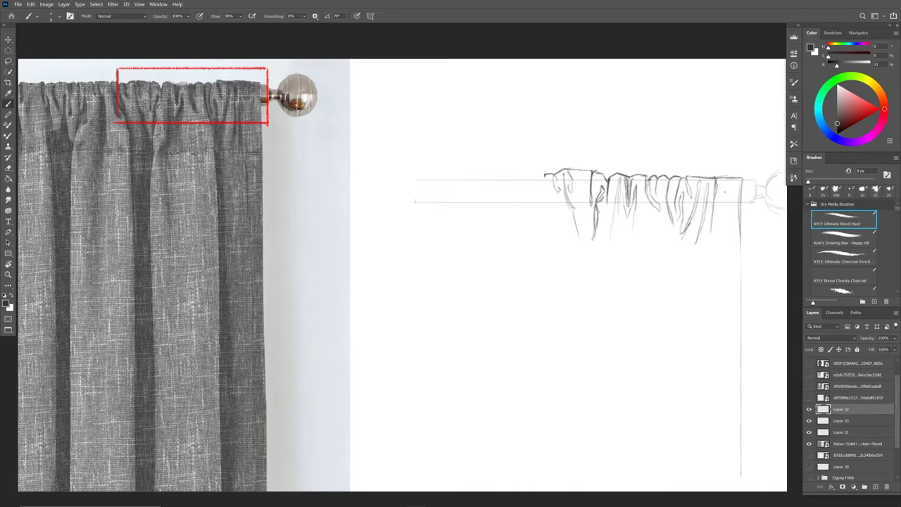
drag(731, 193, 724, 226)
mouse_move(716, 177)
mouse_down()
mouse_move(738, 179)
mouse_move(740, 221)
mouse_up()
drag(543, 186, 542, 234)
- Shade the gathered curtain mid-grey with a 50 px brush on a new layer below the line work, erasing spill above the top edge
drag(837, 124, 838, 111)
click(876, 486)
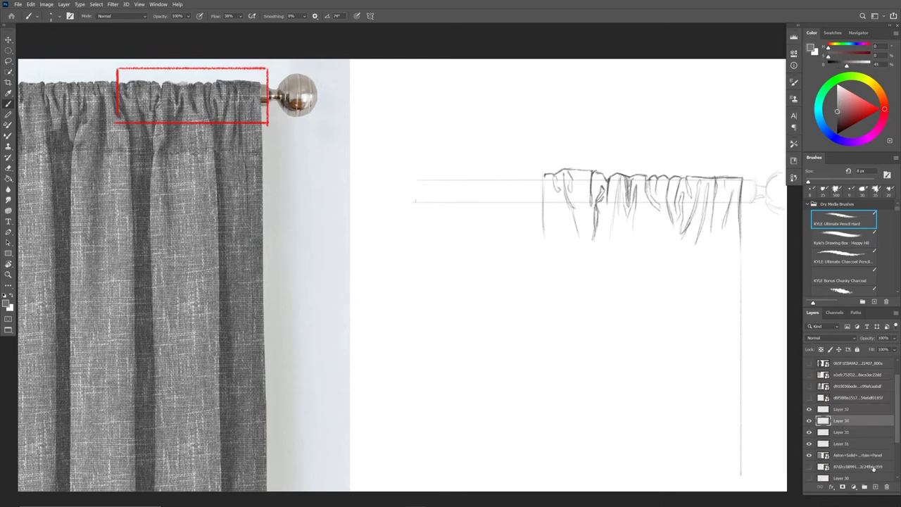
key(bracketright)
key(bracketright)
key(bracketright)
key(bracketright)
key(bracketright)
key(bracketright)
key(bracketright)
key(bracketright)
key(bracketright)
key(bracketright)
mouse_move(550, 209)
mouse_down()
mouse_move(554, 184)
mouse_move(582, 185)
mouse_move(568, 211)
mouse_move(612, 201)
mouse_move(615, 176)
mouse_move(672, 189)
mouse_move(731, 182)
mouse_move(745, 186)
mouse_move(720, 226)
mouse_move(705, 231)
mouse_move(700, 192)
mouse_move(710, 225)
mouse_move(700, 233)
mouse_move(658, 218)
mouse_move(580, 246)
mouse_move(561, 225)
mouse_move(551, 242)
mouse_move(586, 250)
mouse_move(643, 249)
mouse_move(660, 238)
mouse_move(697, 244)
mouse_move(735, 272)
mouse_move(721, 245)
mouse_move(701, 238)
mouse_move(672, 255)
mouse_move(595, 248)
mouse_move(733, 259)
mouse_up()
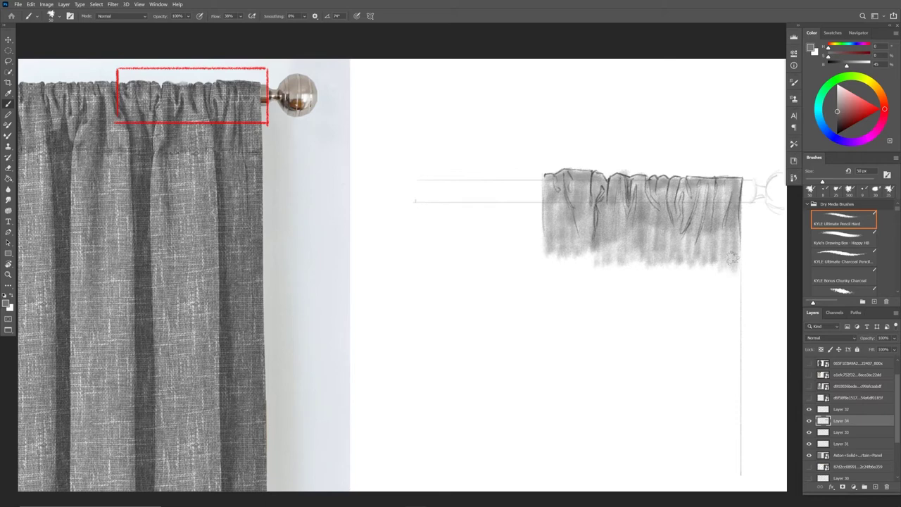
key(e)
drag(627, 167, 624, 171)
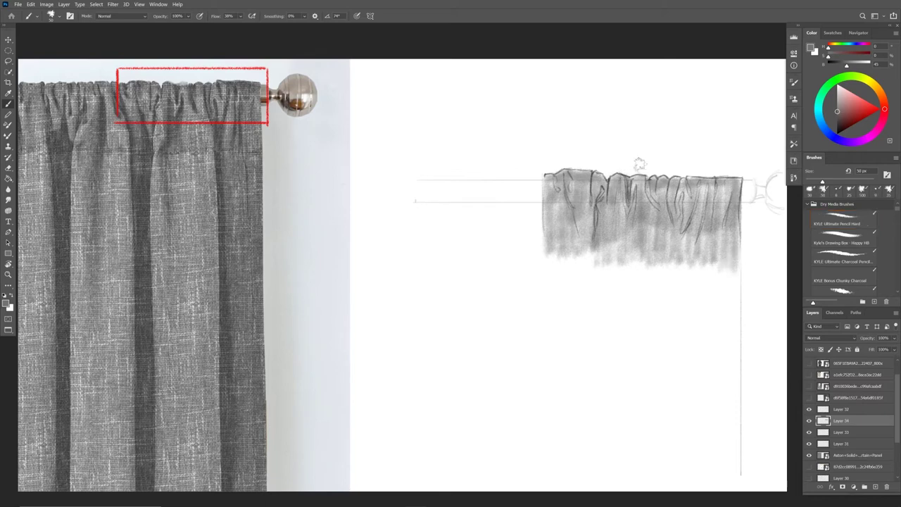
- Paint dark grey shadows into the left and middle folds with the hard pencil brush at 15 px
click(844, 220)
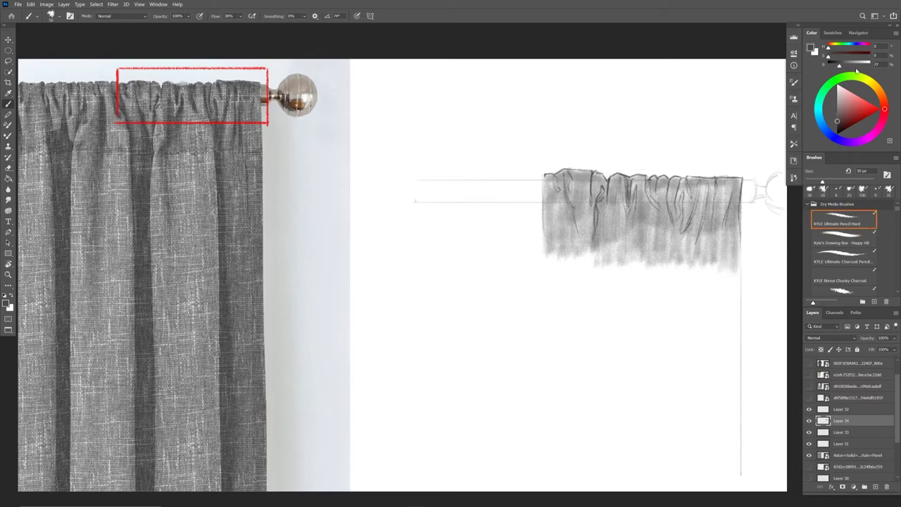
drag(564, 209, 572, 217)
key([)
key([)
mouse_move(555, 178)
mouse_down()
mouse_move(557, 190)
mouse_move(562, 171)
mouse_up()
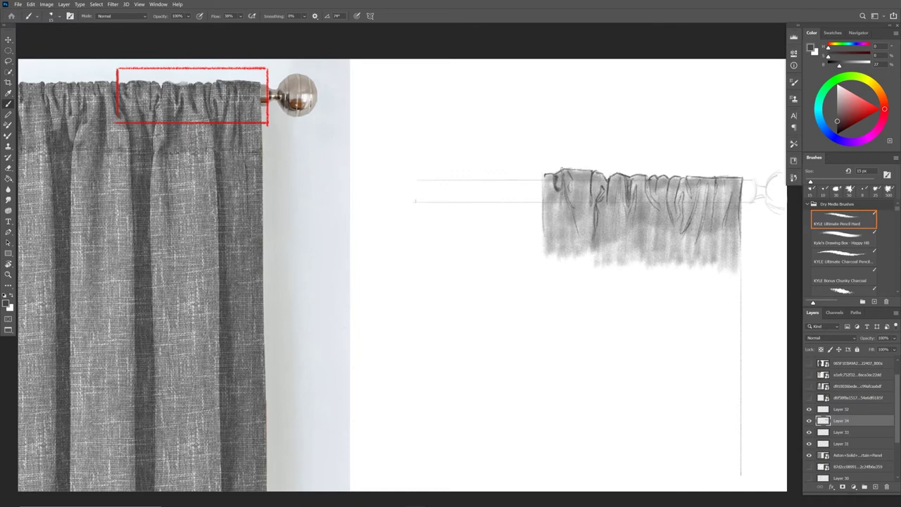
mouse_move(545, 213)
mouse_down()
mouse_move(544, 179)
mouse_move(546, 200)
mouse_move(545, 182)
mouse_move(548, 193)
mouse_move(600, 188)
mouse_up()
mouse_move(595, 232)
mouse_down()
mouse_move(595, 206)
mouse_move(627, 195)
mouse_move(637, 178)
mouse_up()
mouse_move(631, 213)
mouse_down()
mouse_move(633, 194)
mouse_move(662, 212)
mouse_move(679, 191)
mouse_up()
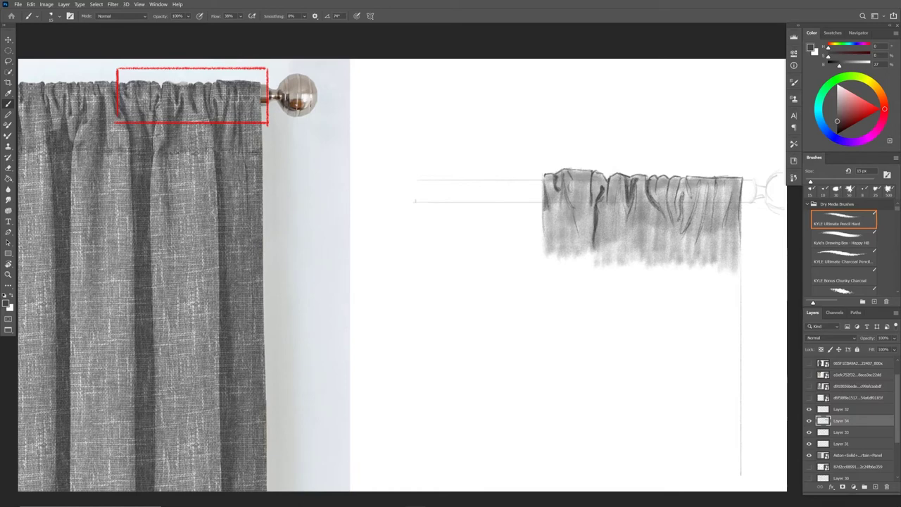
- Extend the dark shadows along the right-hand folds and deepen the left folds
mouse_move(684, 225)
mouse_down()
mouse_move(681, 192)
mouse_move(675, 226)
mouse_move(688, 181)
mouse_move(696, 208)
mouse_move(697, 179)
mouse_move(703, 186)
mouse_up()
drag(701, 235, 700, 212)
mouse_move(708, 225)
mouse_down()
mouse_move(706, 182)
mouse_move(724, 180)
mouse_move(727, 214)
mouse_up()
drag(574, 192, 568, 180)
drag(574, 210, 569, 197)
drag(577, 235, 575, 220)
drag(620, 201, 616, 182)
mouse_move(619, 231)
mouse_down()
mouse_move(615, 182)
mouse_move(615, 242)
mouse_up()
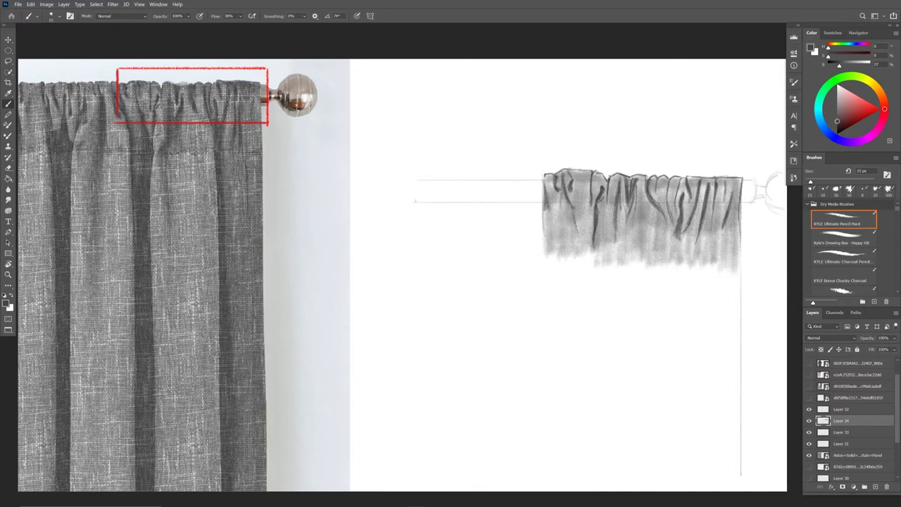
- Deepen the shadows in the central folds and darken the right part of the curtain's top edge
drag(610, 196, 610, 184)
drag(609, 203, 608, 187)
drag(631, 228, 628, 202)
mouse_move(624, 245)
mouse_down()
mouse_move(624, 207)
mouse_move(623, 227)
mouse_up()
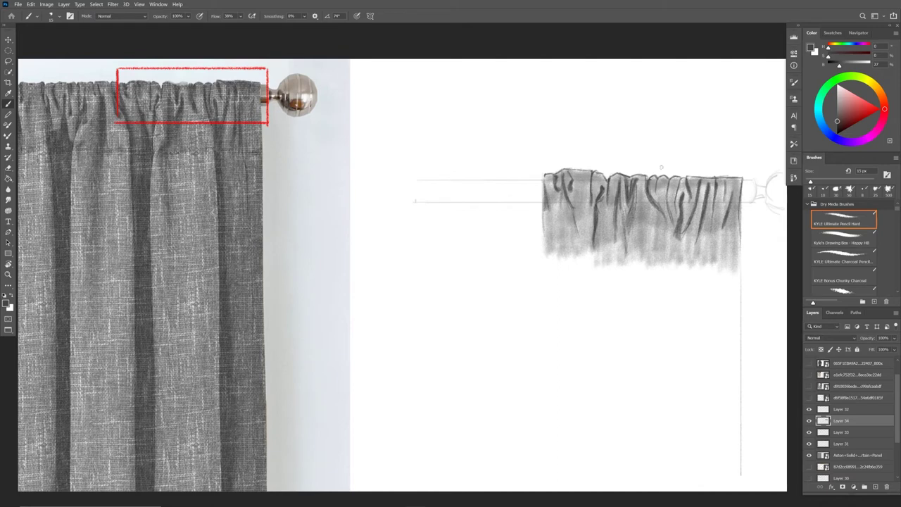
mouse_move(660, 190)
mouse_down()
mouse_move(654, 178)
mouse_move(658, 192)
mouse_move(665, 175)
mouse_up()
drag(678, 205, 676, 177)
mouse_move(679, 201)
mouse_down()
mouse_move(677, 178)
mouse_move(674, 213)
mouse_up()
mouse_move(680, 175)
mouse_down()
mouse_move(674, 196)
mouse_move(673, 182)
mouse_move(742, 183)
mouse_move(731, 183)
mouse_up()
- Choose a near-white colour and paint highlights on the raised parts of the left folds
click(837, 99)
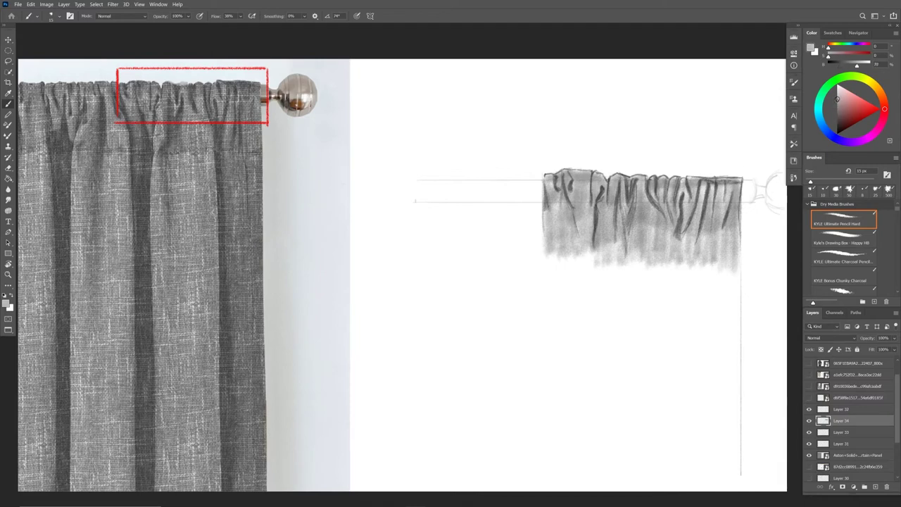
drag(838, 99, 838, 86)
mouse_move(589, 174)
mouse_down()
mouse_move(589, 186)
mouse_move(571, 197)
mouse_move(570, 184)
mouse_move(563, 199)
mouse_up()
mouse_move(568, 180)
mouse_down()
mouse_move(579, 232)
mouse_move(559, 188)
mouse_up()
drag(551, 188, 557, 196)
drag(614, 183, 609, 213)
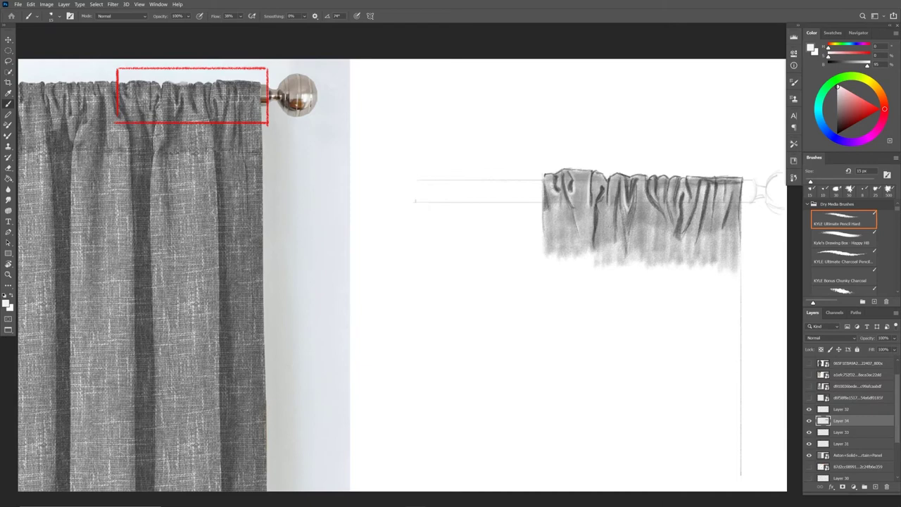
- Add near-white highlights between the right-hand folds and along the curtain's top edge
mouse_move(659, 180)
mouse_down()
mouse_move(660, 200)
mouse_move(688, 225)
mouse_up()
drag(694, 214, 694, 231)
drag(699, 190, 699, 214)
drag(703, 176, 718, 216)
mouse_move(729, 179)
mouse_down()
mouse_move(729, 203)
mouse_move(700, 178)
mouse_up()
drag(562, 173, 602, 176)
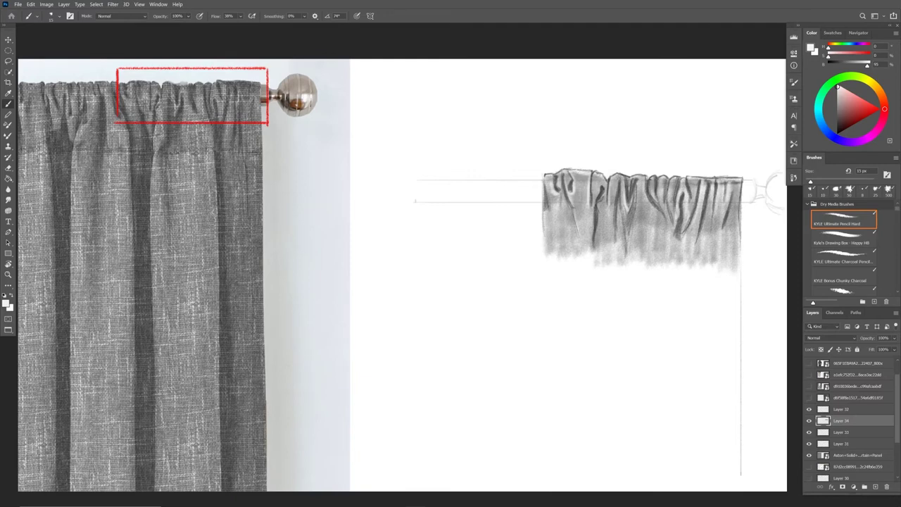
- Lighten the fabric below the rod and refine the highlights on the middle folds
mouse_move(602, 208)
mouse_down()
mouse_move(604, 246)
mouse_move(610, 229)
mouse_move(601, 211)
mouse_move(642, 258)
mouse_move(653, 240)
mouse_up()
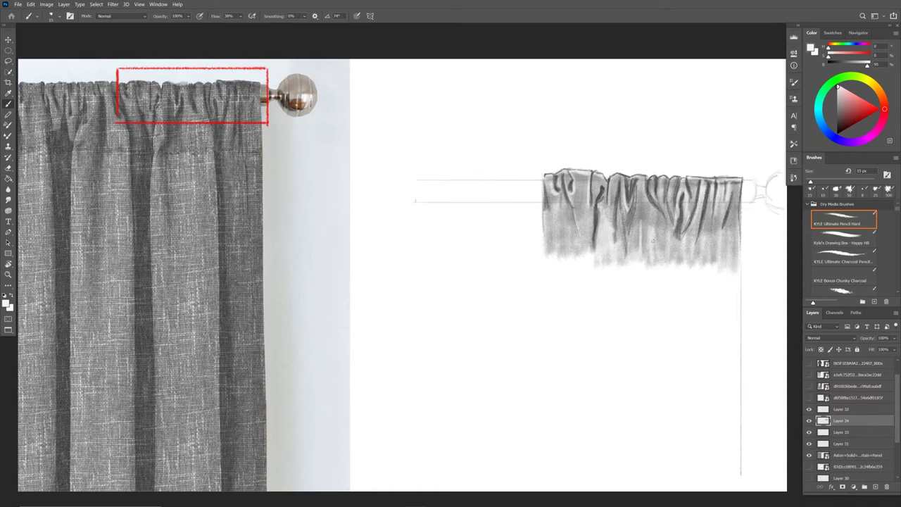
mouse_move(712, 203)
mouse_down()
mouse_move(691, 242)
mouse_move(718, 259)
mouse_up()
drag(659, 182, 674, 221)
drag(643, 195, 643, 204)
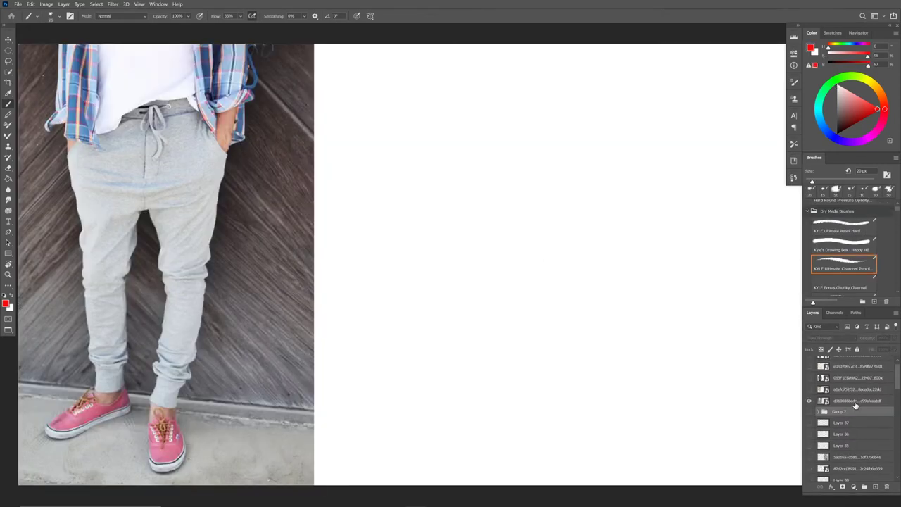
- Add a layer above the jogger photo and frame the gathered lower leg on the right with a red rectangle
click(855, 400)
click(876, 487)
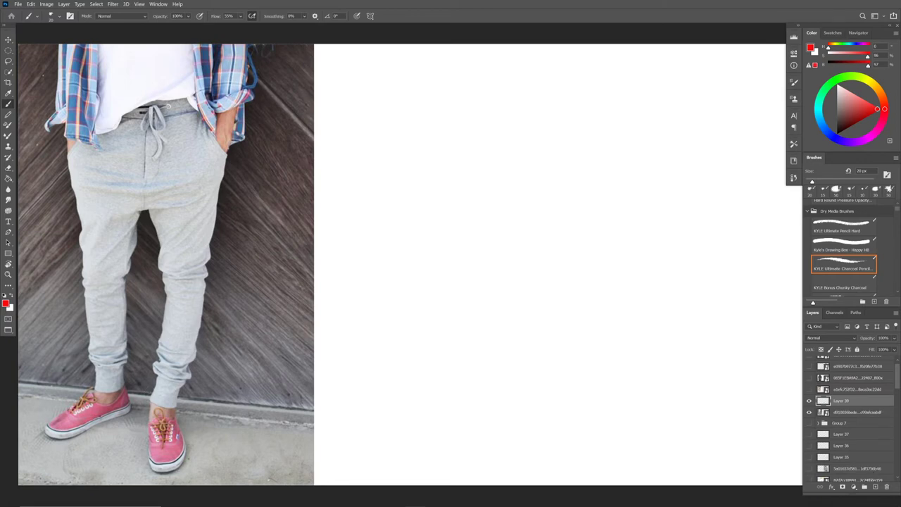
drag(136, 397, 198, 397)
drag(139, 396, 140, 316)
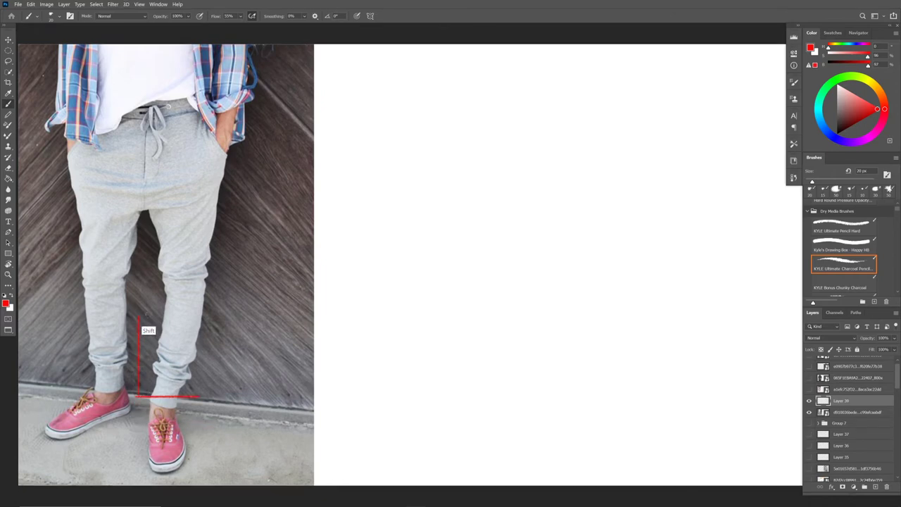
shift+click(203, 317)
shift+click(204, 401)
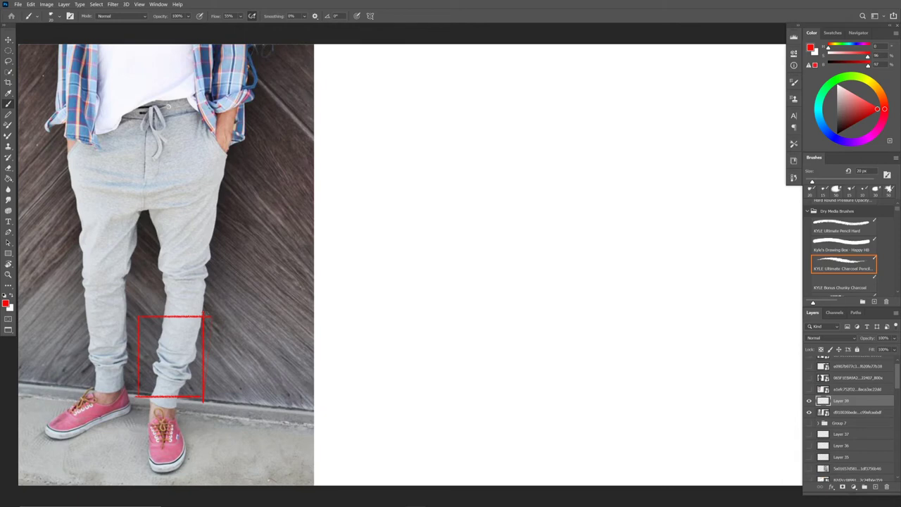
- Sketch a red tube for the leg with loose fabric lines around it, beside the framed lower leg in the photo
mouse_move(262, 284)
mouse_down()
mouse_move(248, 384)
mouse_move(275, 393)
mouse_up()
drag(245, 365, 242, 397)
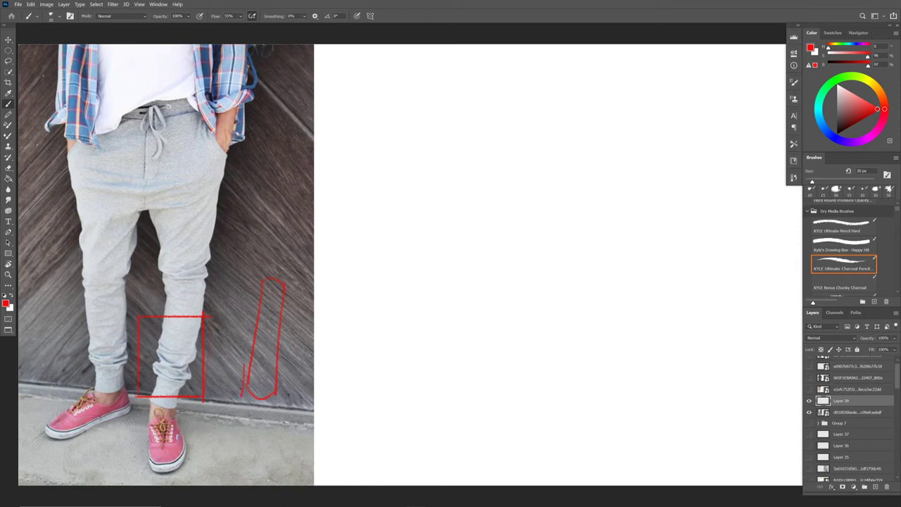
mouse_move(244, 364)
mouse_down()
mouse_move(272, 374)
mouse_move(286, 406)
mouse_move(274, 405)
mouse_up()
drag(261, 357, 292, 359)
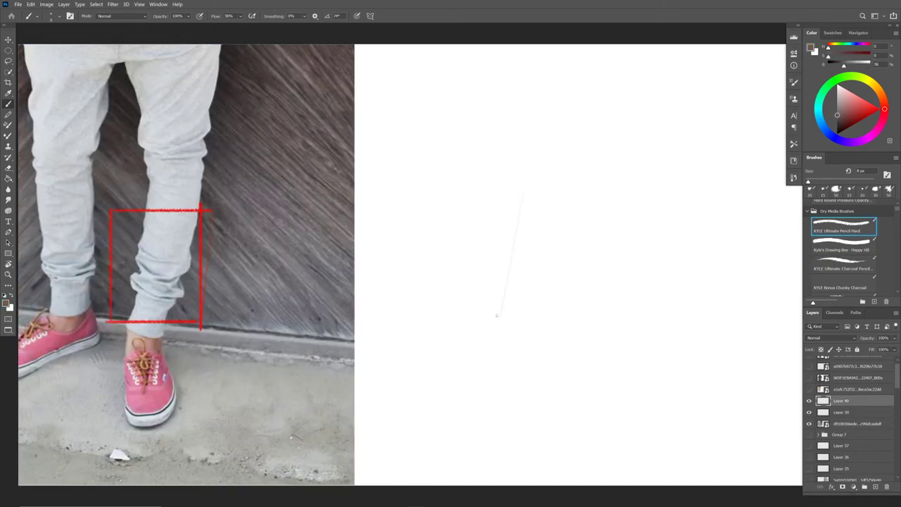
- Lightly sketch the tapering sides and rounded ankle end of the lower leg in grey pencil on the blank area
mouse_move(526, 169)
mouse_down()
mouse_move(509, 279)
mouse_move(500, 316)
mouse_up()
mouse_move(527, 159)
mouse_down()
mouse_move(499, 297)
mouse_move(535, 333)
mouse_up()
mouse_move(499, 326)
mouse_down()
mouse_move(534, 337)
mouse_move(581, 173)
mouse_up()
drag(546, 282, 592, 158)
drag(541, 309, 592, 166)
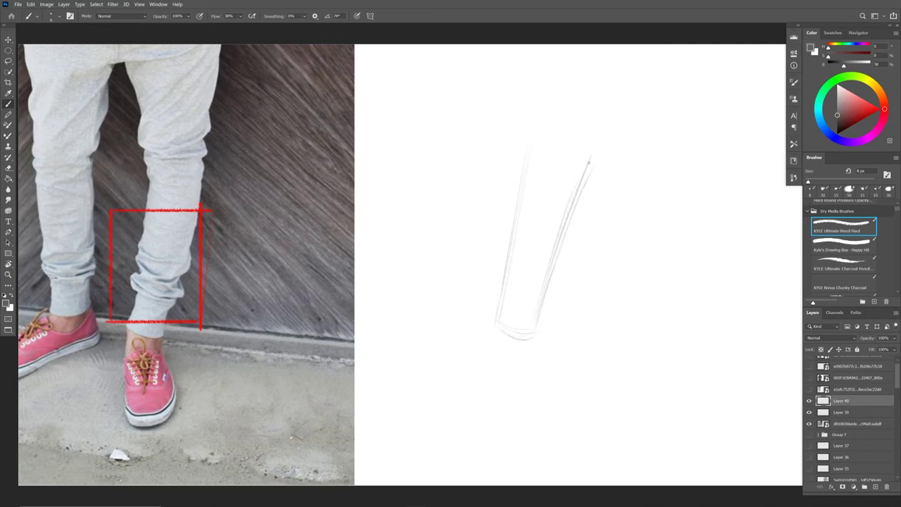
- Extend both sides of the leg form upward and close its upper end with a curved line
drag(543, 303, 598, 125)
drag(505, 282, 523, 123)
drag(498, 307, 517, 197)
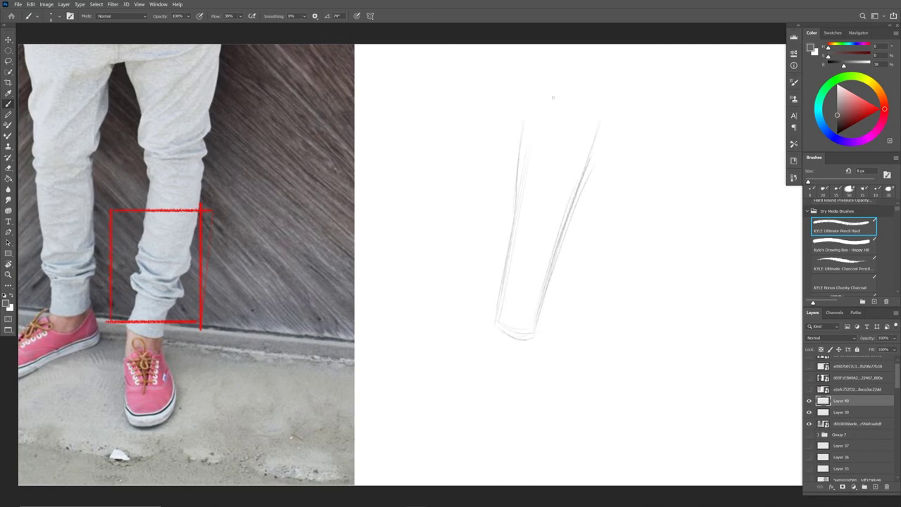
drag(599, 115, 529, 113)
- Sketch the shoe below the ankle, including its opening, tongue, toe cap and sole
mouse_move(491, 348)
mouse_down()
mouse_move(529, 363)
mouse_move(528, 340)
mouse_move(532, 364)
mouse_up()
mouse_move(491, 331)
mouse_down()
mouse_move(489, 350)
mouse_move(531, 361)
mouse_move(529, 372)
mouse_move(529, 363)
mouse_up()
drag(497, 361, 488, 391)
mouse_move(534, 364)
mouse_down()
mouse_move(542, 385)
mouse_move(534, 422)
mouse_up()
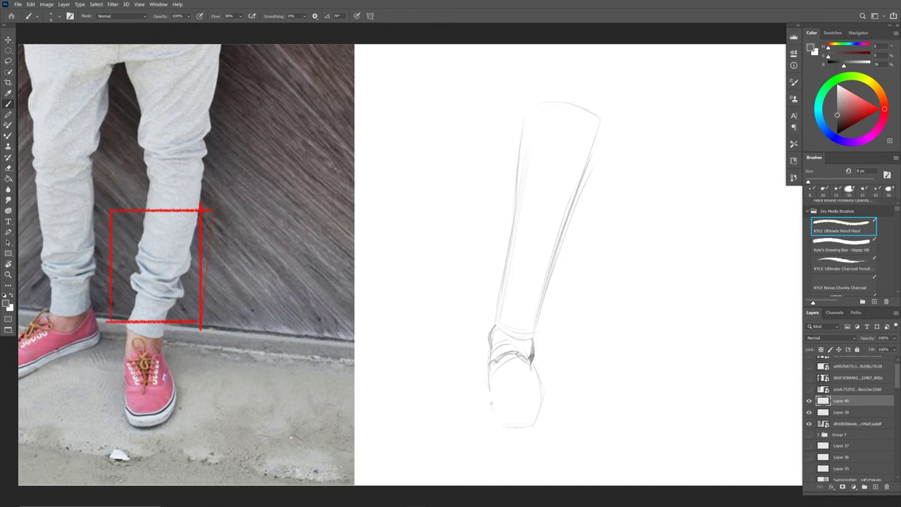
mouse_move(489, 388)
mouse_down()
mouse_move(493, 419)
mouse_move(493, 408)
mouse_up()
mouse_move(491, 395)
mouse_down()
mouse_move(510, 428)
mouse_move(527, 424)
mouse_move(497, 421)
mouse_move(527, 427)
mouse_move(542, 385)
mouse_move(527, 427)
mouse_move(502, 414)
mouse_move(540, 398)
mouse_up()
mouse_move(498, 372)
mouse_down()
mouse_move(491, 385)
mouse_move(540, 399)
mouse_move(513, 391)
mouse_move(515, 383)
mouse_up()
- Draw the fitted jogger cuff around the ankle, with its side edges and upper edge
mouse_move(495, 326)
mouse_down()
mouse_move(533, 337)
mouse_move(540, 303)
mouse_up()
mouse_move(495, 327)
mouse_down()
mouse_move(503, 286)
mouse_move(501, 299)
mouse_up()
drag(502, 297, 494, 324)
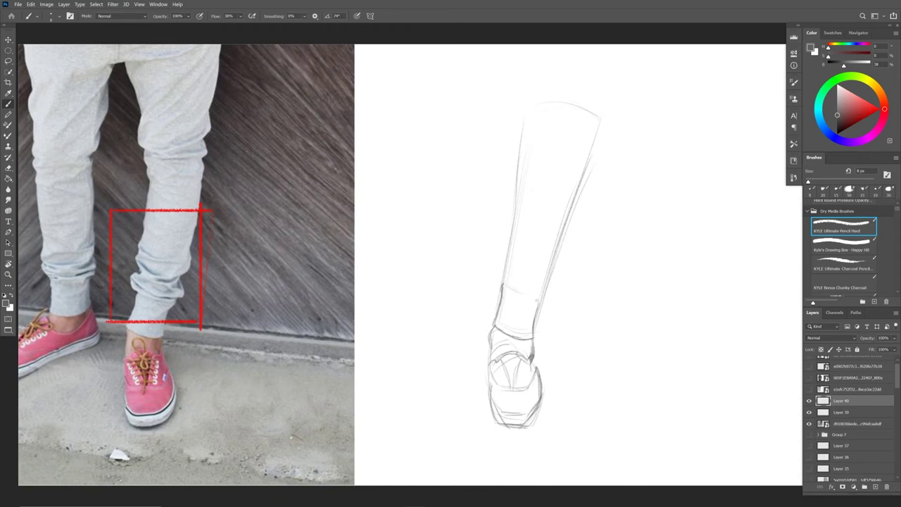
drag(543, 300, 531, 314)
- Draw the jogger's outer contours down both sides of the leg, with angular bulges where the fabric bunches above the cuff
mouse_move(504, 283)
mouse_down()
mouse_move(493, 264)
mouse_move(494, 279)
mouse_move(512, 264)
mouse_move(520, 164)
mouse_up()
drag(508, 230, 516, 192)
drag(503, 250, 510, 228)
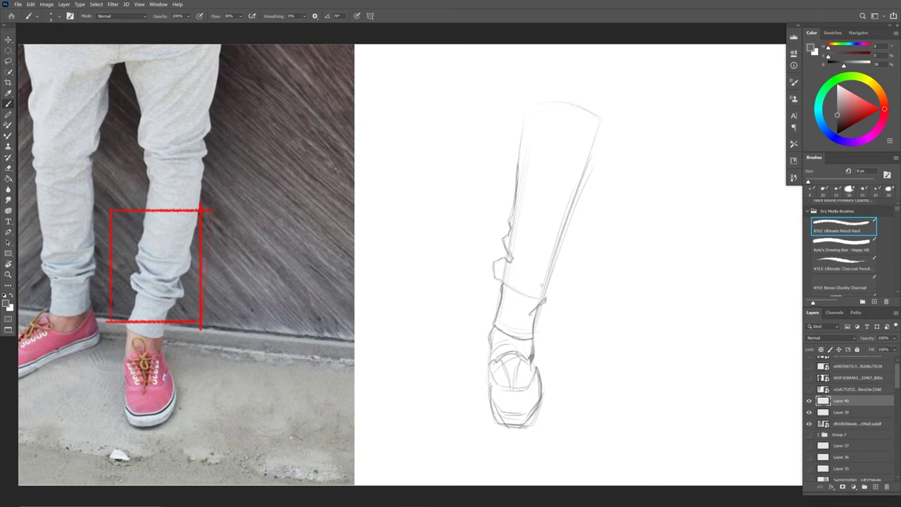
mouse_move(541, 302)
mouse_down()
mouse_move(551, 286)
mouse_move(564, 289)
mouse_move(560, 261)
mouse_move(574, 244)
mouse_move(558, 261)
mouse_move(568, 253)
mouse_up()
drag(578, 207, 567, 236)
drag(585, 195, 565, 258)
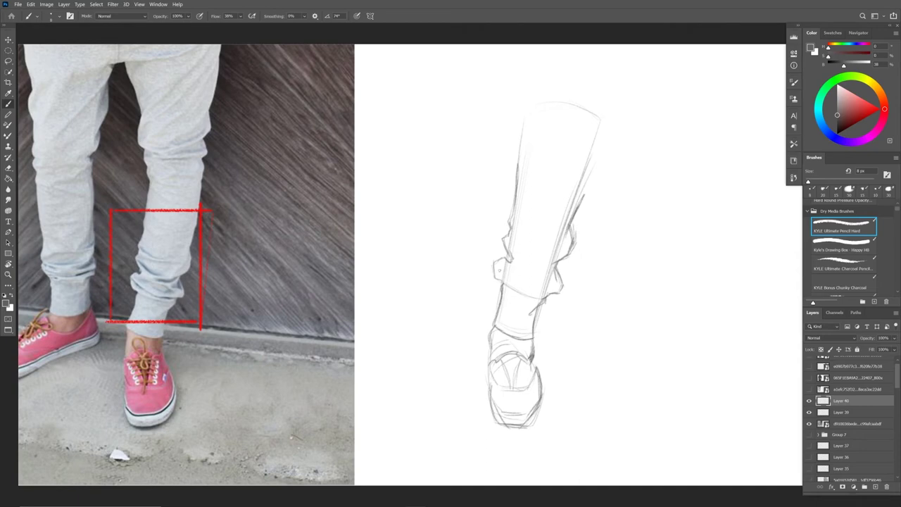
- Connect the lowest bulges with curved fold lines that wrap across the leg just above the cuff
mouse_move(501, 265)
mouse_down()
mouse_move(496, 274)
mouse_move(531, 293)
mouse_move(559, 296)
mouse_up()
mouse_move(546, 291)
mouse_down()
mouse_move(562, 296)
mouse_move(545, 293)
mouse_up()
drag(499, 267, 548, 293)
mouse_move(501, 262)
mouse_down()
mouse_move(525, 274)
mouse_move(550, 268)
mouse_move(524, 274)
mouse_move(541, 277)
mouse_up()
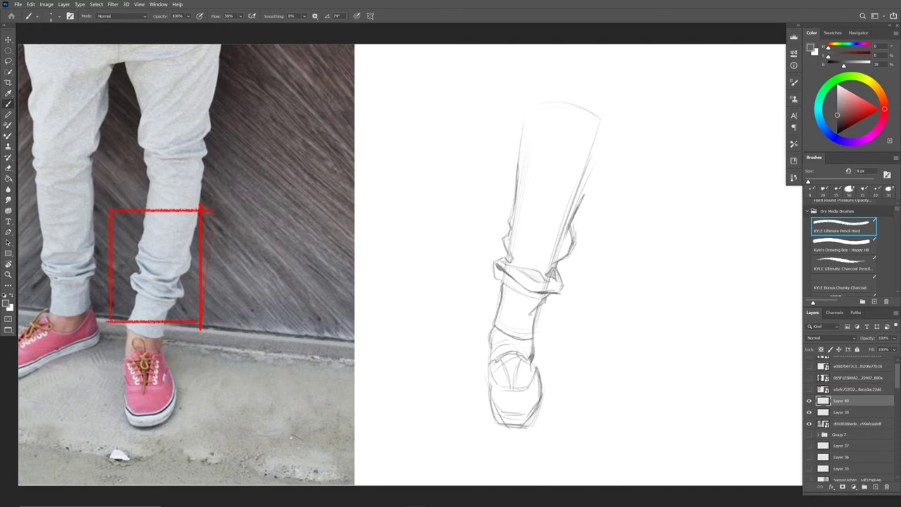
- Wrap a second set of folds across the leg above the lowest fold and go over the jogger's outer contours
mouse_move(507, 239)
mouse_down()
mouse_move(518, 255)
mouse_move(552, 261)
mouse_move(508, 248)
mouse_move(552, 256)
mouse_move(514, 257)
mouse_move(558, 250)
mouse_move(519, 223)
mouse_move(549, 240)
mouse_move(531, 235)
mouse_move(546, 233)
mouse_move(538, 243)
mouse_move(574, 215)
mouse_move(601, 156)
mouse_up()
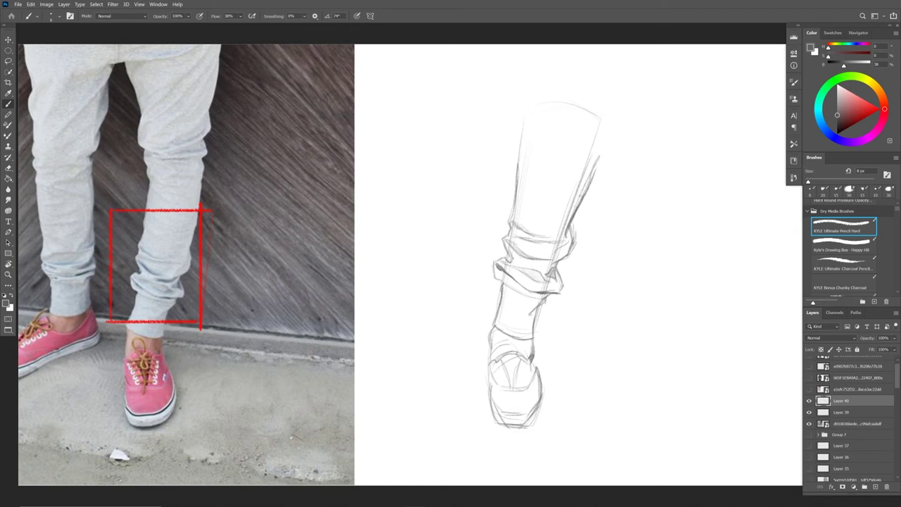
drag(508, 253, 511, 262)
drag(505, 206, 485, 285)
drag(508, 158, 507, 206)
drag(488, 293, 484, 328)
mouse_move(562, 306)
mouse_down()
mouse_move(579, 279)
mouse_move(585, 225)
mouse_move(607, 168)
mouse_move(553, 350)
mouse_up()
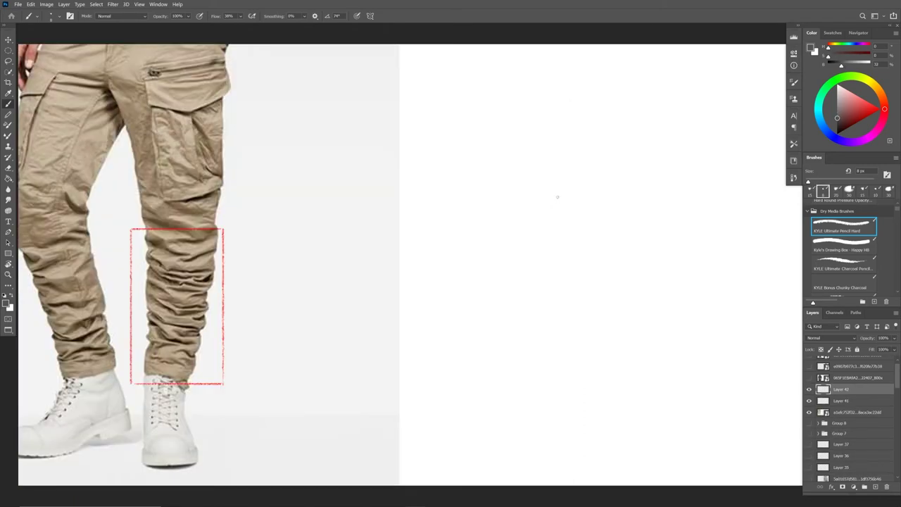
- Sketch the tapering lower leg form beside the cargo trousers photo, closing it with a curve at the ankle
mouse_move(556, 213)
mouse_down()
mouse_move(539, 363)
mouse_move(559, 206)
mouse_move(544, 356)
mouse_up()
drag(554, 235, 551, 307)
drag(548, 362, 575, 366)
mouse_move(551, 364)
mouse_down()
mouse_move(589, 364)
mouse_move(592, 310)
mouse_up()
drag(584, 358, 597, 286)
mouse_move(588, 333)
mouse_down()
mouse_move(616, 175)
mouse_move(617, 204)
mouse_up()
drag(586, 355, 618, 206)
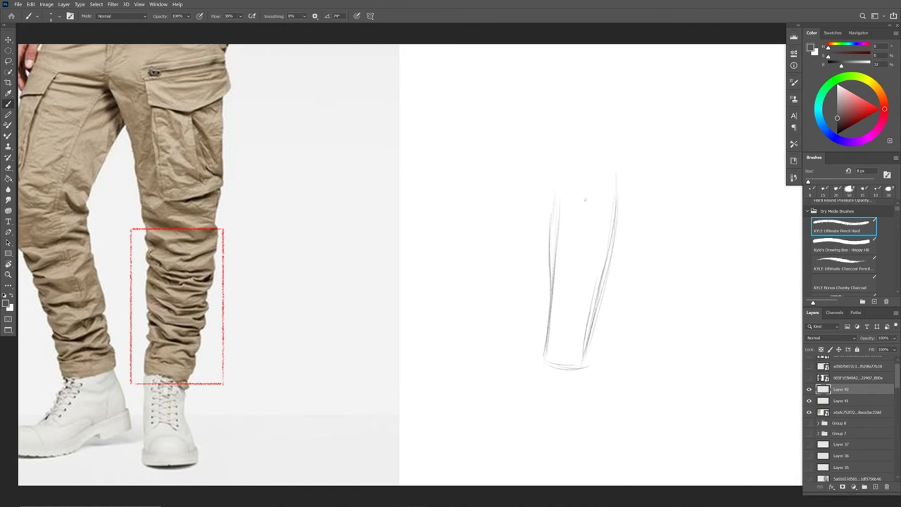
- Add the arc below the knee, a kneecap oval and the two sides of the thigh above the lower leg
mouse_move(561, 188)
mouse_down()
mouse_move(621, 184)
mouse_move(596, 184)
mouse_up()
mouse_move(554, 153)
mouse_down()
mouse_move(552, 182)
mouse_move(544, 101)
mouse_up()
mouse_move(623, 169)
mouse_down()
mouse_move(620, 107)
mouse_move(633, 78)
mouse_up()
drag(554, 169, 547, 112)
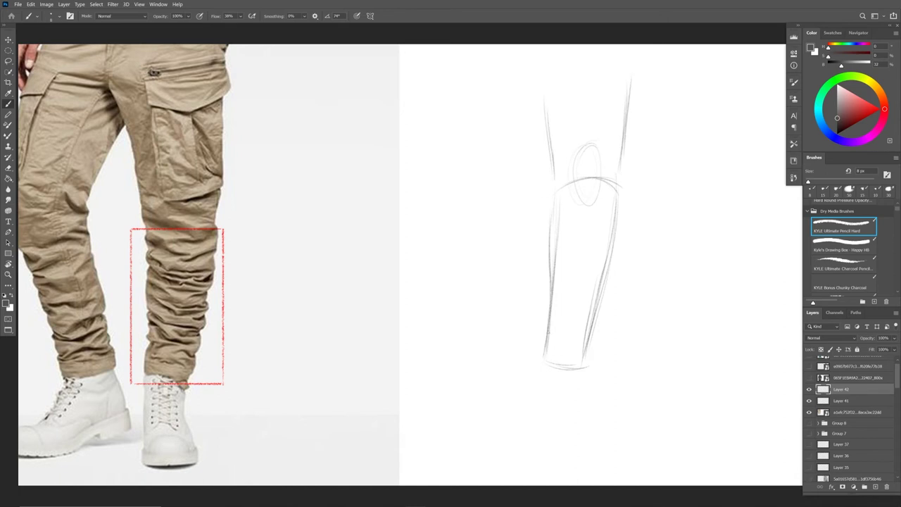
- Sketch the boot below the leg with its shaft, toe cap, sole and tongue lines
mouse_move(548, 345)
mouse_down()
mouse_move(543, 363)
mouse_move(583, 367)
mouse_move(541, 389)
mouse_move(540, 422)
mouse_up()
drag(540, 384, 539, 440)
drag(581, 386, 590, 419)
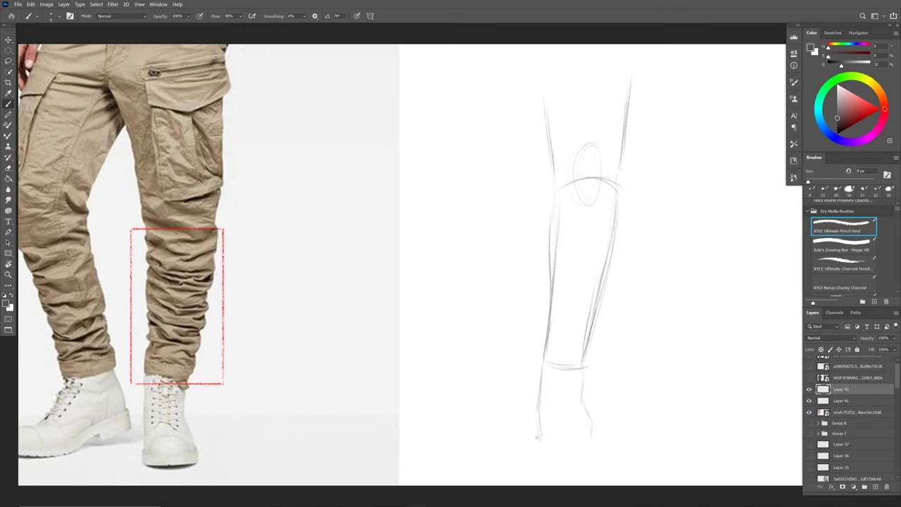
drag(538, 438, 545, 445)
mouse_move(553, 447)
mouse_down()
mouse_move(596, 440)
mouse_move(562, 457)
mouse_move(538, 448)
mouse_up()
mouse_move(595, 441)
mouse_down()
mouse_move(595, 452)
mouse_move(569, 462)
mouse_move(542, 456)
mouse_move(551, 431)
mouse_move(582, 425)
mouse_move(552, 433)
mouse_up()
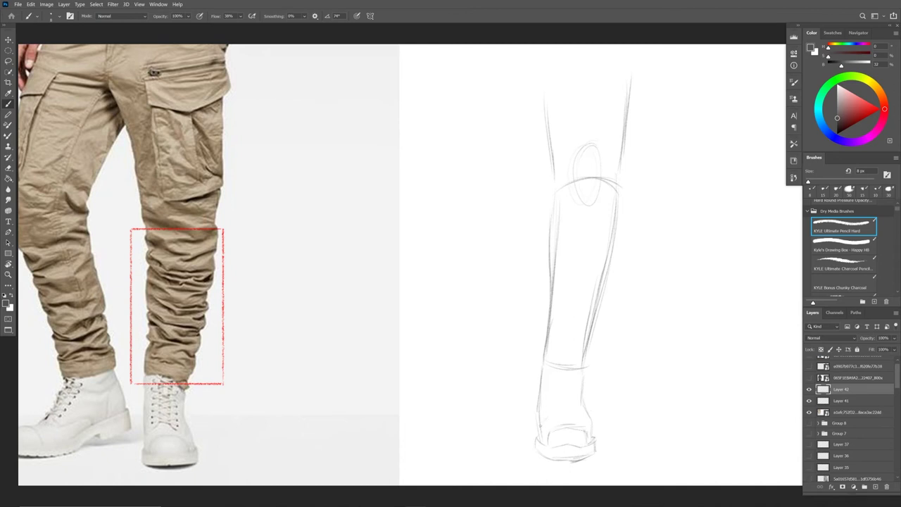
mouse_move(554, 381)
mouse_down()
mouse_move(557, 408)
mouse_move(592, 424)
mouse_up()
mouse_move(586, 369)
mouse_down()
mouse_move(580, 403)
mouse_move(582, 384)
mouse_move(540, 383)
mouse_move(537, 450)
mouse_up()
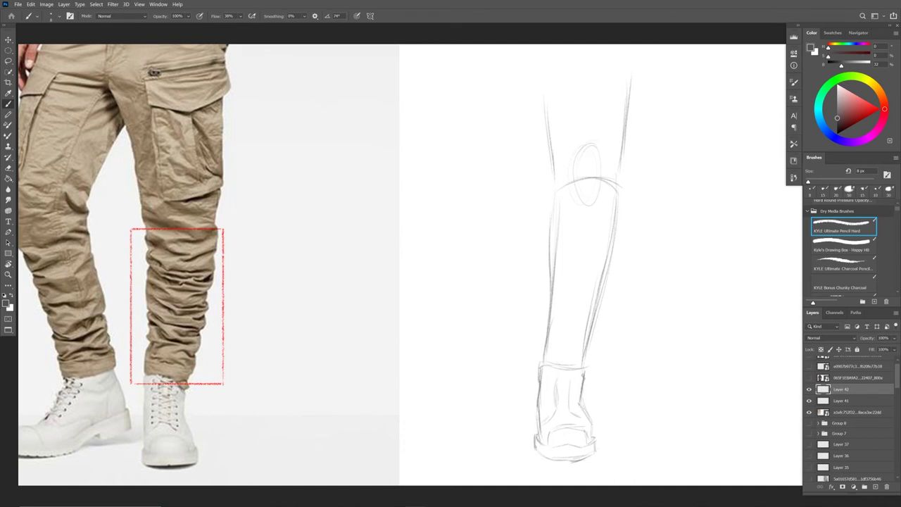
- Strengthen the boot's toe and tongue lines and add crossed laces down the front
mouse_move(594, 434)
mouse_down()
mouse_move(592, 452)
mouse_move(545, 446)
mouse_up()
drag(556, 396, 547, 426)
drag(559, 369, 555, 407)
mouse_move(571, 371)
mouse_down()
mouse_move(574, 413)
mouse_move(573, 401)
mouse_up()
drag(548, 406, 575, 392)
drag(551, 393, 571, 387)
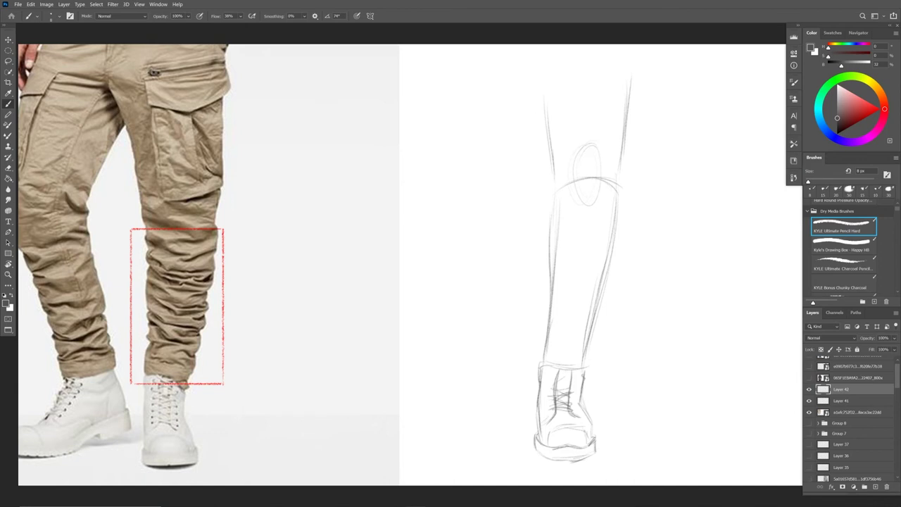
- Mark the kneecap with an oval on the photo and draw the bumpy left trouser contour from knee to ankle
mouse_move(170, 211)
mouse_down()
mouse_move(189, 250)
mouse_move(198, 217)
mouse_up()
mouse_move(550, 174)
mouse_down()
mouse_move(550, 238)
mouse_move(548, 229)
mouse_up()
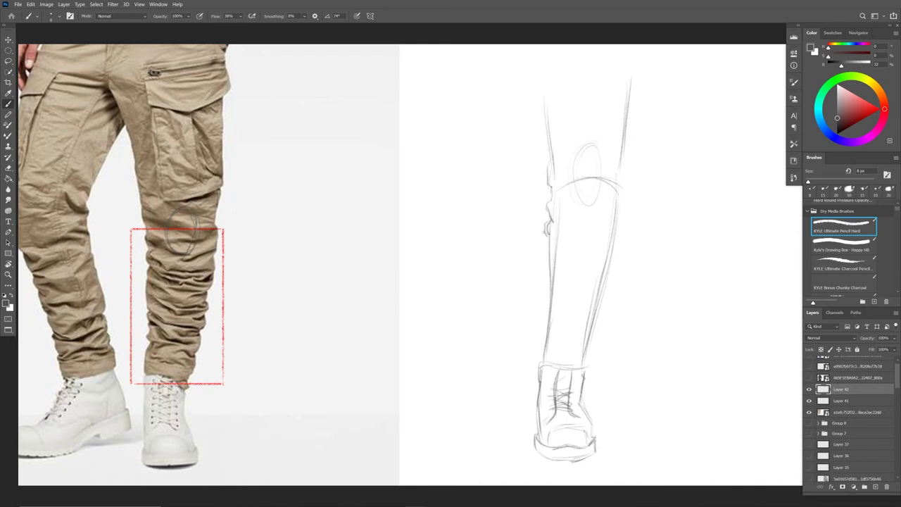
mouse_move(552, 192)
mouse_down()
mouse_move(540, 238)
mouse_move(548, 244)
mouse_move(537, 368)
mouse_up()
drag(542, 333, 536, 359)
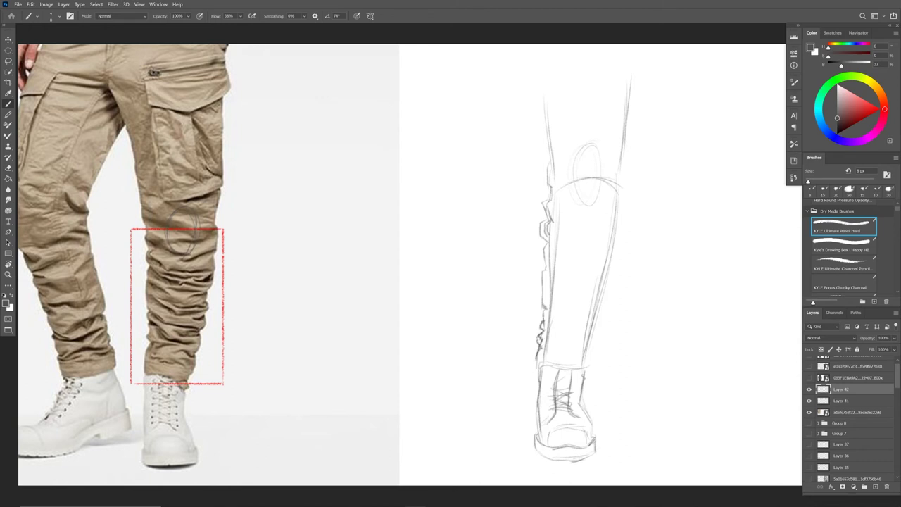
- Draw the trouser hem and the jagged right contour, and extend both outer contours above the knee
key(e)
key(b)
mouse_move(540, 366)
mouse_down()
mouse_move(577, 375)
mouse_move(596, 367)
mouse_move(586, 368)
mouse_move(593, 371)
mouse_move(606, 296)
mouse_move(595, 293)
mouse_move(615, 266)
mouse_move(605, 289)
mouse_move(638, 154)
mouse_up()
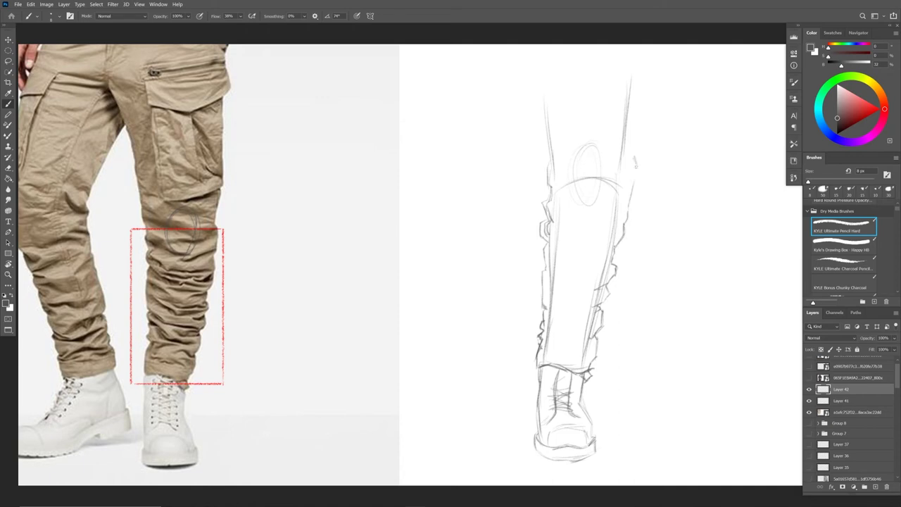
mouse_move(635, 186)
mouse_down()
mouse_move(632, 146)
mouse_move(629, 153)
mouse_move(633, 112)
mouse_up()
drag(549, 179, 529, 102)
- Draw slanting fold lines across the middle and lower shin, running inward from both trouser contours
mouse_move(541, 305)
mouse_down()
mouse_move(586, 325)
mouse_move(565, 317)
mouse_move(580, 333)
mouse_up()
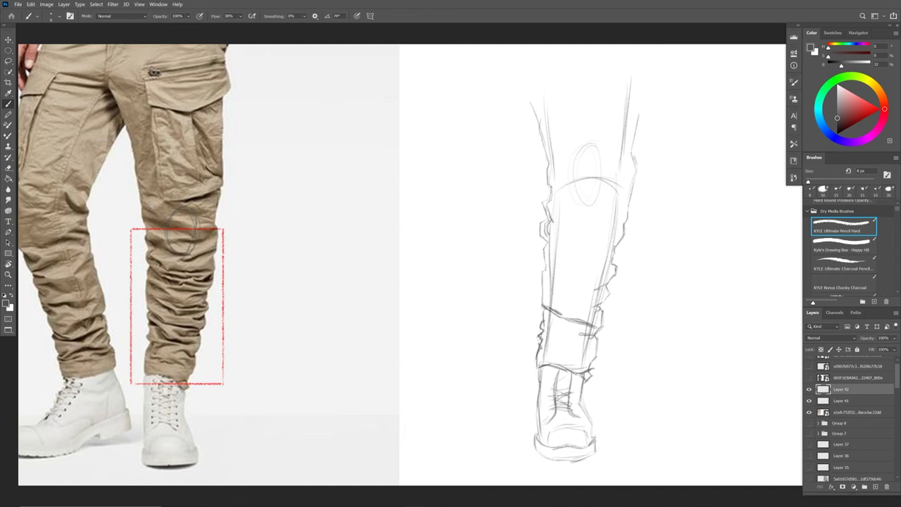
mouse_move(548, 284)
mouse_down()
mouse_move(599, 302)
mouse_move(607, 296)
mouse_move(592, 300)
mouse_move(603, 296)
mouse_move(580, 287)
mouse_move(595, 291)
mouse_up()
drag(583, 299, 603, 293)
mouse_move(591, 296)
mouse_down()
mouse_move(611, 292)
mouse_move(579, 303)
mouse_up()
drag(553, 288, 574, 302)
drag(564, 296, 577, 305)
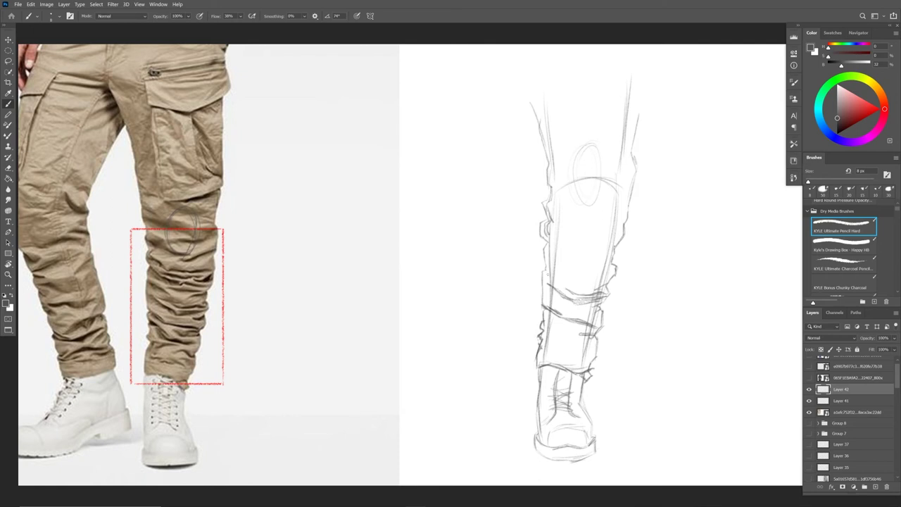
- Add wrapping folds across the upper shin up to just below the knee, shading the recess between two folds
mouse_move(544, 272)
mouse_down()
mouse_move(575, 284)
mouse_move(562, 256)
mouse_move(585, 273)
mouse_move(614, 273)
mouse_up()
mouse_move(546, 244)
mouse_down()
mouse_move(552, 264)
mouse_move(612, 275)
mouse_move(584, 279)
mouse_move(603, 279)
mouse_move(613, 248)
mouse_move(600, 257)
mouse_move(607, 261)
mouse_move(552, 245)
mouse_move(595, 248)
mouse_up()
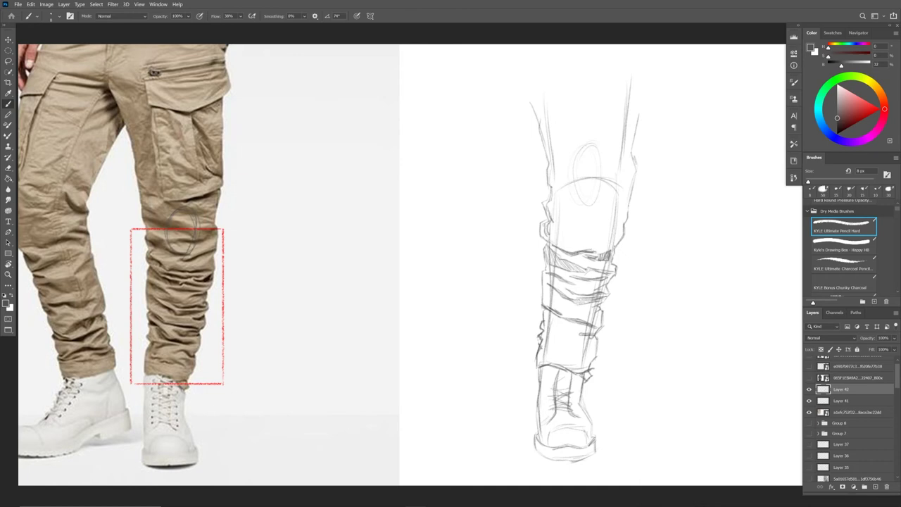
mouse_move(542, 224)
mouse_down()
mouse_move(573, 245)
mouse_move(609, 245)
mouse_move(596, 244)
mouse_move(609, 243)
mouse_move(626, 215)
mouse_up()
mouse_move(577, 233)
mouse_down()
mouse_move(625, 217)
mouse_move(553, 208)
mouse_move(588, 204)
mouse_move(600, 220)
mouse_move(631, 191)
mouse_up()
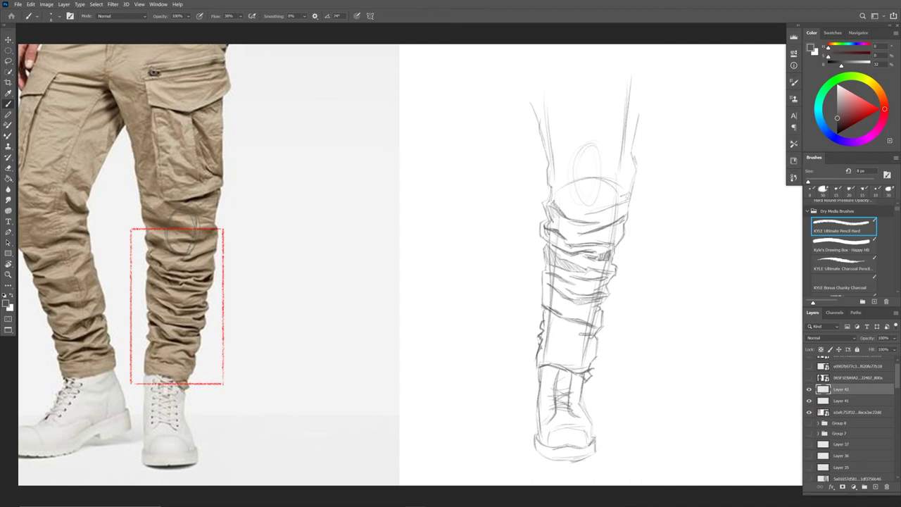
- Fill the area just above the trouser hem with short overlapping compression folds
mouse_move(554, 311)
mouse_down()
mouse_move(544, 330)
mouse_move(560, 327)
mouse_move(571, 338)
mouse_move(565, 349)
mouse_move(596, 349)
mouse_move(568, 345)
mouse_up()
drag(561, 341, 584, 349)
mouse_move(569, 344)
mouse_down()
mouse_move(595, 353)
mouse_move(566, 351)
mouse_up()
mouse_move(563, 347)
mouse_down()
mouse_move(576, 353)
mouse_move(559, 350)
mouse_up()
drag(543, 347, 560, 350)
drag(550, 345, 594, 361)
drag(573, 354, 598, 350)
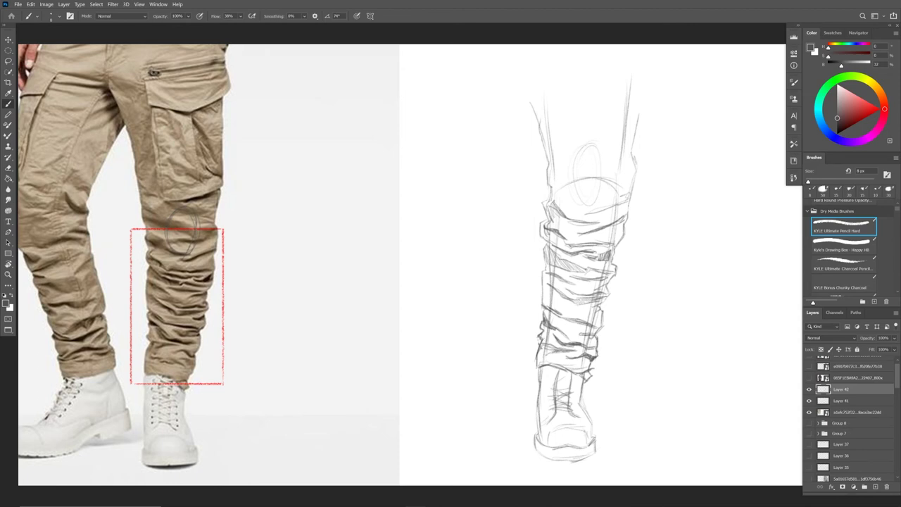
- Darken the trouser hem and both outer contours of the gathered leg from knee to ankle
mouse_move(539, 338)
mouse_down()
mouse_move(535, 372)
mouse_move(583, 378)
mouse_up()
mouse_move(545, 200)
mouse_down()
mouse_move(550, 219)
mouse_move(542, 224)
mouse_up()
mouse_move(541, 224)
mouse_down()
mouse_move(561, 246)
mouse_move(546, 271)
mouse_move(556, 274)
mouse_move(542, 295)
mouse_move(539, 333)
mouse_up()
mouse_move(627, 217)
mouse_down()
mouse_move(608, 283)
mouse_move(596, 289)
mouse_move(586, 383)
mouse_up()
drag(585, 374, 577, 385)
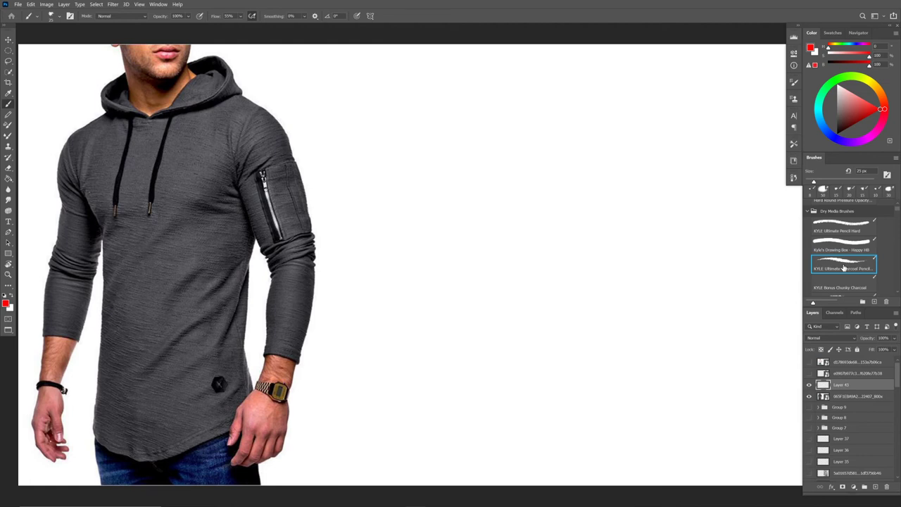
- Mark the sleeve's upward push and the bunched elbow folds in red on the hoodie photo, and clear the marks
mouse_move(306, 400)
mouse_down()
mouse_move(313, 363)
mouse_move(319, 376)
mouse_up()
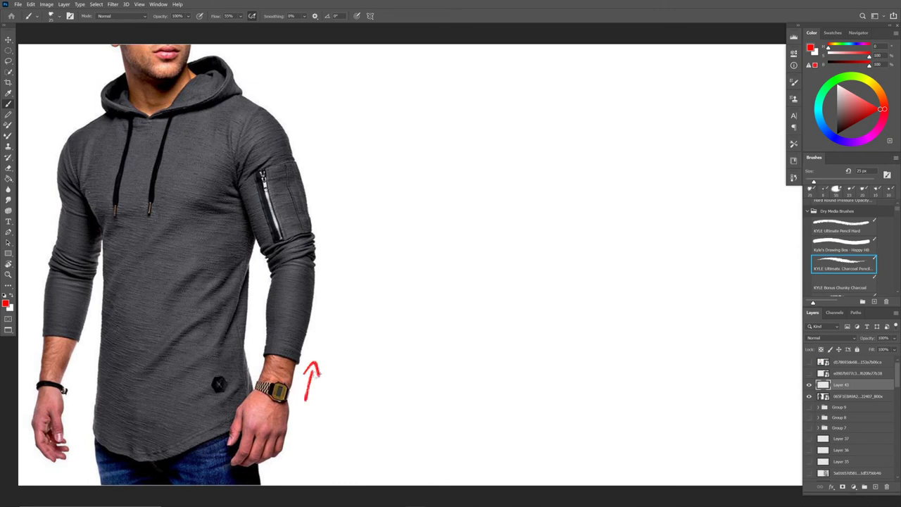
drag(319, 214, 330, 281)
drag(252, 257, 259, 291)
mouse_move(263, 253)
mouse_down()
mouse_move(292, 241)
mouse_move(282, 251)
mouse_move(321, 251)
mouse_move(275, 264)
mouse_up()
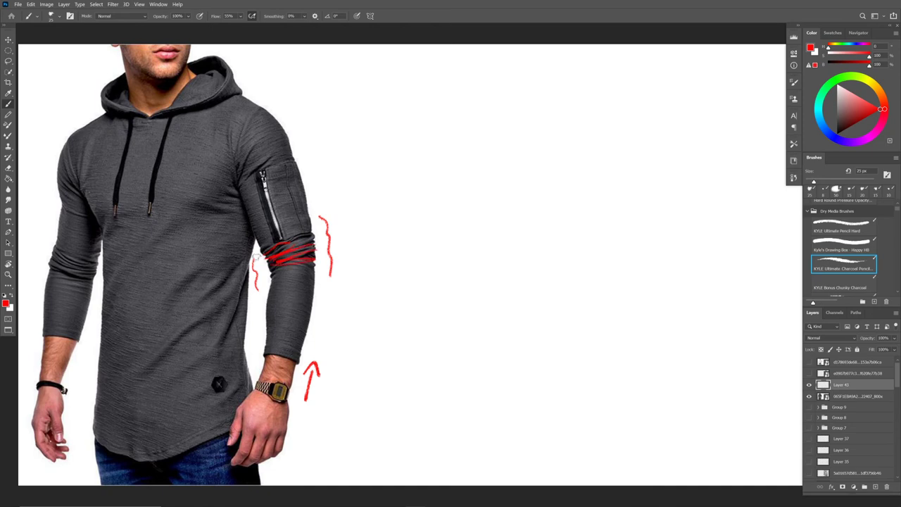
key(Delete)
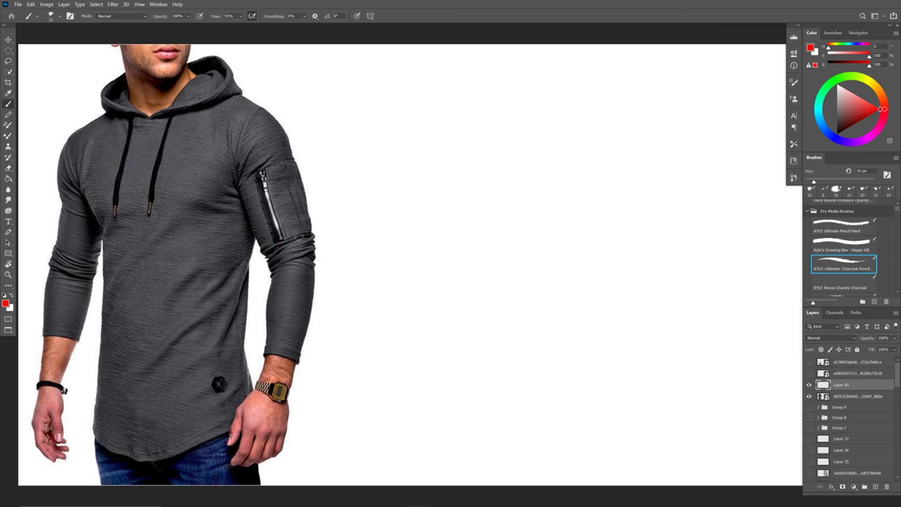
drag(315, 235, 267, 255)
drag(322, 244, 322, 245)
mouse_move(265, 261)
mouse_down()
mouse_move(314, 244)
mouse_move(313, 260)
mouse_up()
key(ctrl+z)
key(ctrl+z)
key(ctrl+z)
key(ctrl+z)
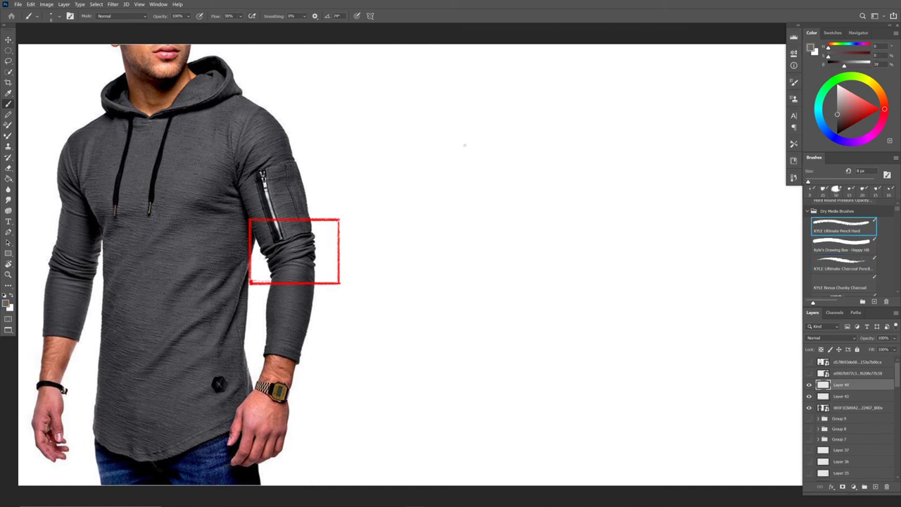
- Sketch the upper arm's two sides and the curves at the elbow in grey pencil beside the hoodie photo
mouse_move(459, 129)
mouse_down()
mouse_move(492, 215)
mouse_move(486, 181)
mouse_move(508, 206)
mouse_move(535, 195)
mouse_up()
drag(533, 109, 543, 194)
drag(519, 70, 528, 113)
mouse_move(461, 133)
mouse_down()
mouse_move(490, 202)
mouse_move(542, 195)
mouse_move(536, 218)
mouse_up()
- Sketch the tapering forearm below the elbow and build up its sides and rounded upper end with repeated light strokes
drag(485, 257, 472, 334)
drag(524, 287, 511, 329)
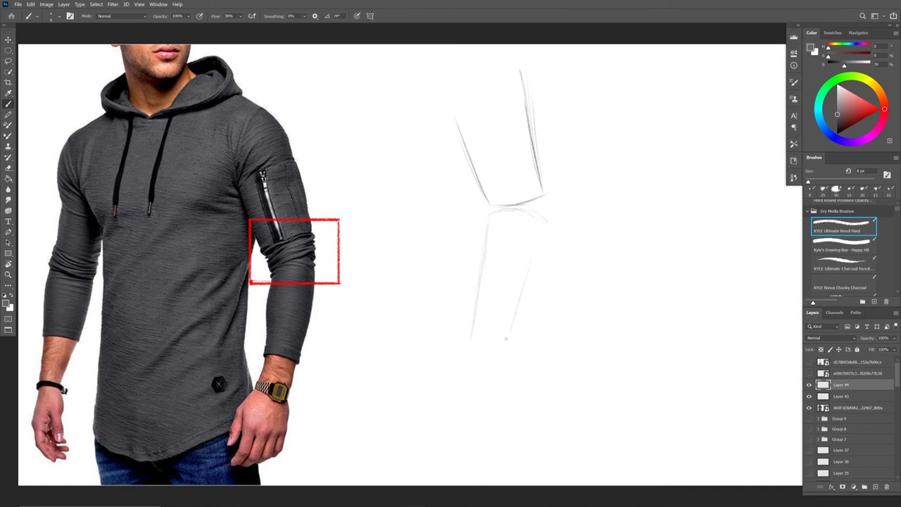
drag(546, 231, 499, 355)
drag(489, 214, 464, 368)
drag(536, 246, 506, 338)
drag(543, 213, 526, 283)
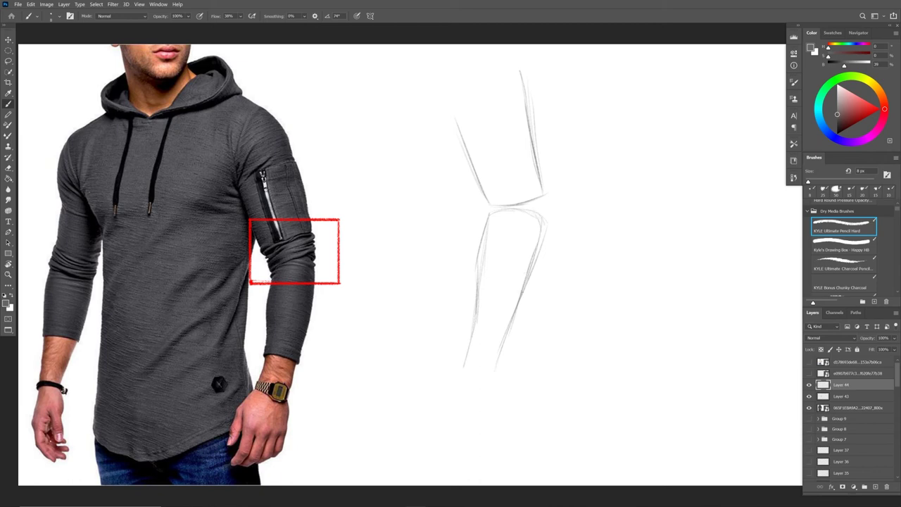
drag(542, 228, 520, 307)
mouse_move(512, 206)
mouse_down()
mouse_move(537, 229)
mouse_move(478, 271)
mouse_up()
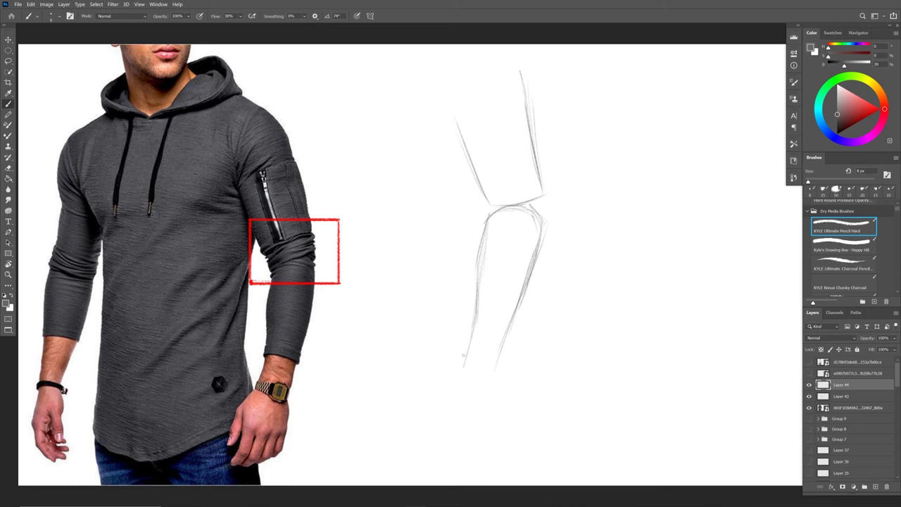
- Round off the wrist, refine the upper arm with an elliptical elbow end, and move the arm sketch down and left
mouse_move(472, 326)
mouse_down()
mouse_move(463, 356)
mouse_move(484, 380)
mouse_up()
drag(510, 191, 533, 190)
drag(527, 90, 524, 110)
drag(455, 101, 483, 193)
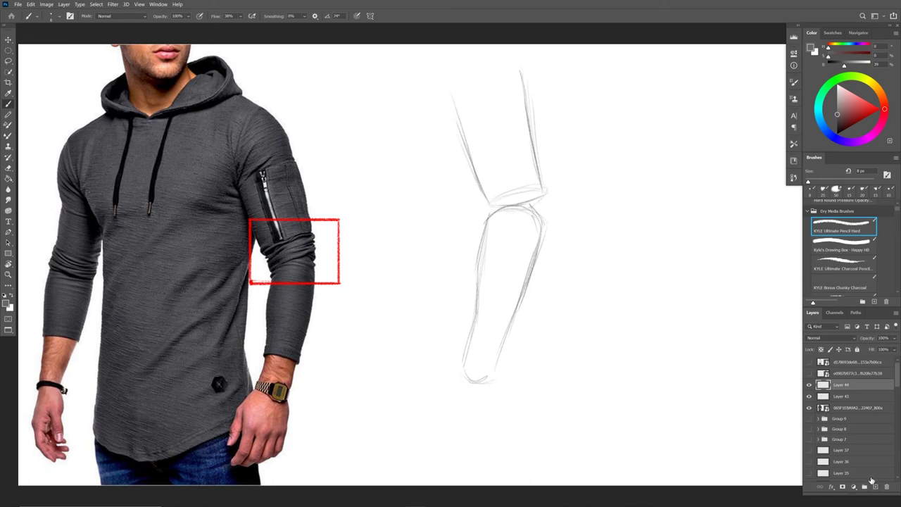
key(v)
drag(534, 259, 505, 315)
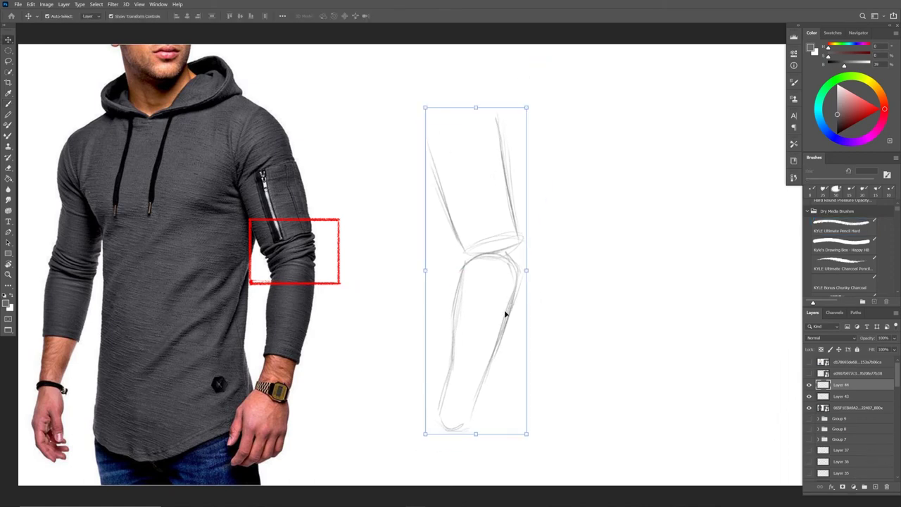
- On a new layer in darker grey, draw the sleeve's inner contour from upper arm to forearm, with small bunched bumps at the elbow
key(b)
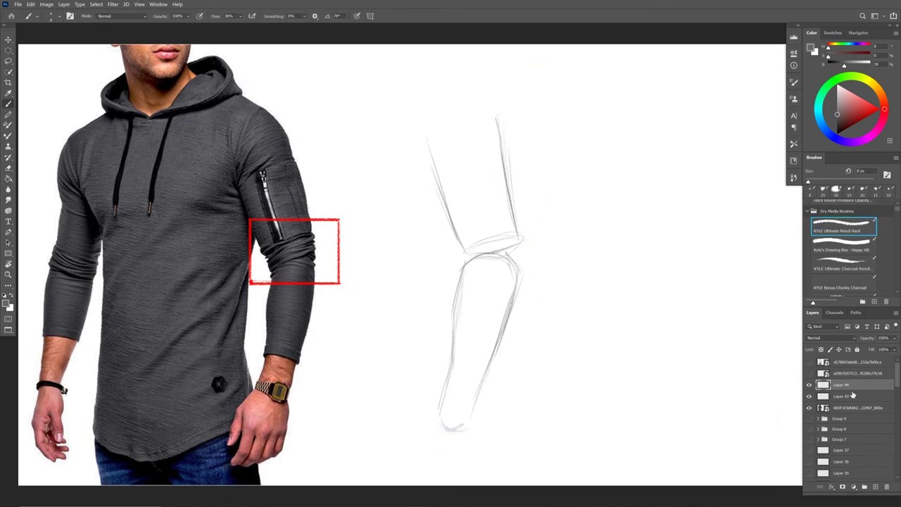
click(876, 489)
click(837, 125)
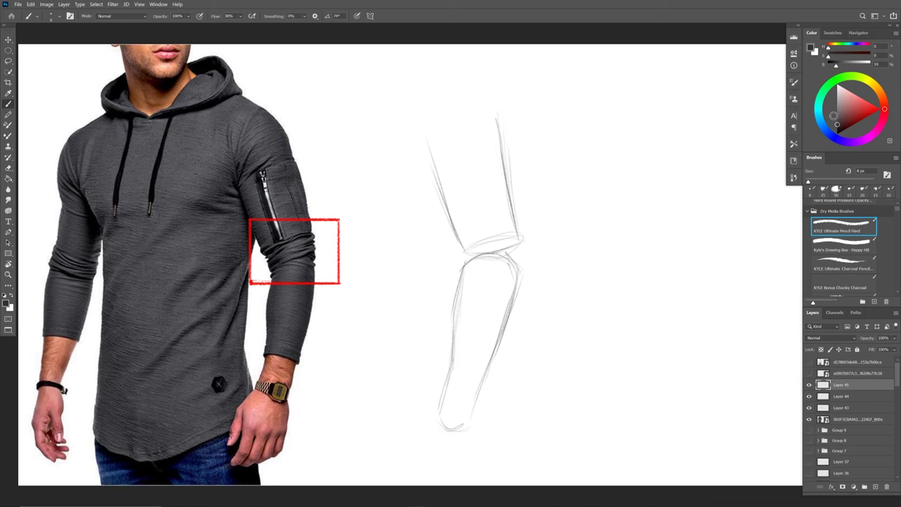
mouse_move(427, 156)
mouse_down()
mouse_move(443, 223)
mouse_move(454, 220)
mouse_move(460, 270)
mouse_move(464, 262)
mouse_move(451, 307)
mouse_up()
drag(462, 273, 449, 345)
drag(454, 305, 450, 359)
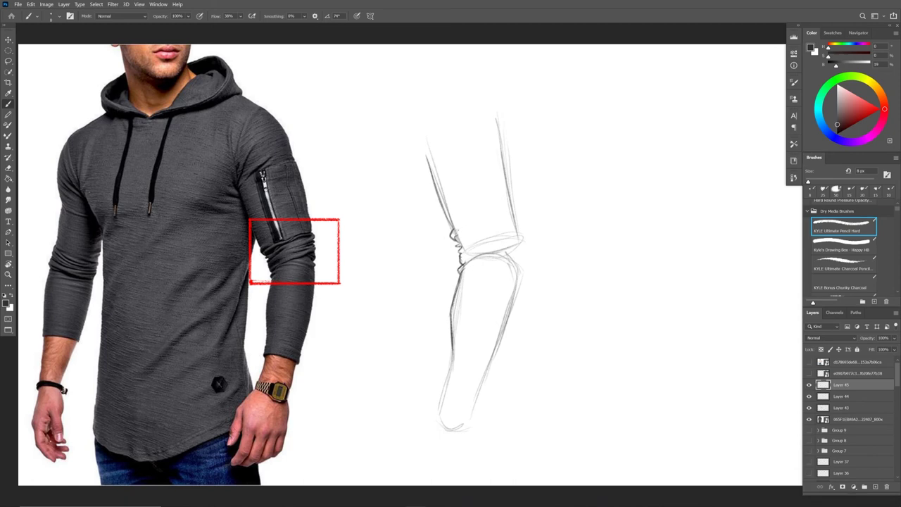
- Outline the sleeve's outer side with bunched bumps at the elbow, and wrap the first fold lines across the arm
drag(504, 210, 476, 217)
drag(511, 185, 514, 207)
drag(508, 175, 512, 196)
mouse_move(502, 130)
mouse_down()
mouse_move(521, 241)
mouse_move(463, 262)
mouse_up()
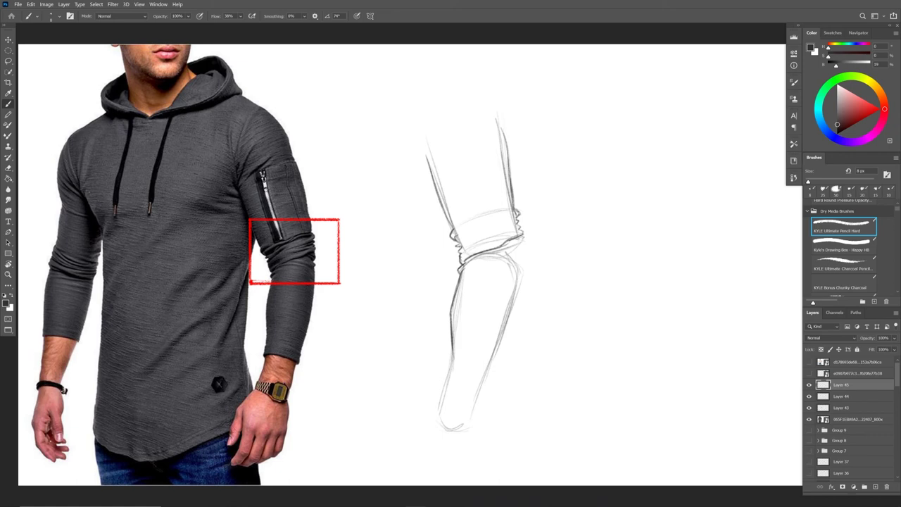
drag(522, 243, 511, 308)
drag(520, 261, 507, 317)
- Lower the opacity of the arm construction layer and return to the sleeve drawing layer
click(845, 396)
click(894, 339)
drag(893, 349, 874, 355)
click(846, 385)
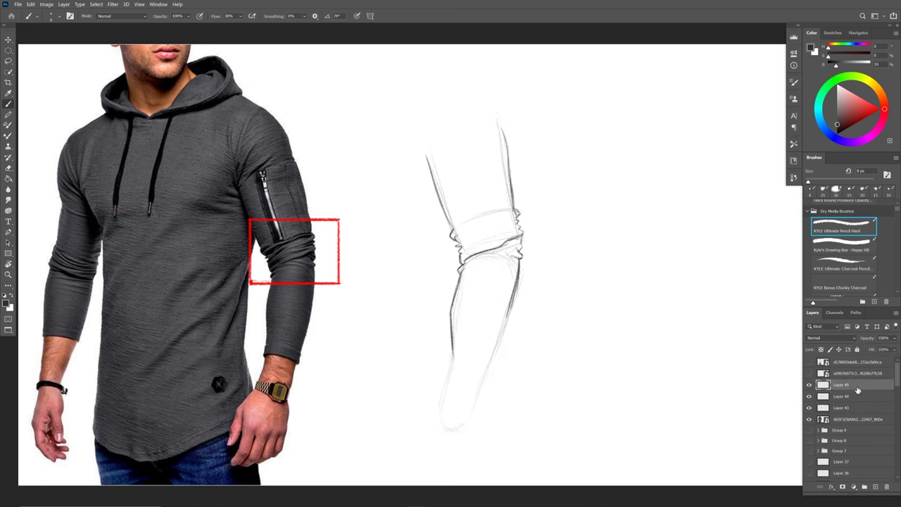
- Fill the bunched elbow with overlapping compression folds that curve across the sleeve between the two bumpy edges
drag(486, 252, 520, 259)
mouse_move(459, 269)
mouse_down()
mouse_move(486, 255)
mouse_move(482, 244)
mouse_move(523, 231)
mouse_up()
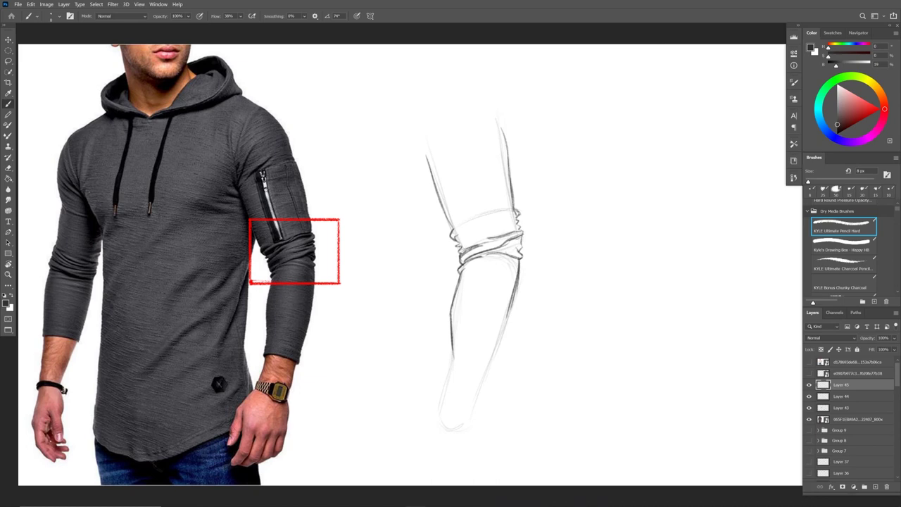
mouse_move(460, 249)
mouse_down()
mouse_move(486, 230)
mouse_move(466, 226)
mouse_move(524, 206)
mouse_move(504, 220)
mouse_move(517, 235)
mouse_move(503, 242)
mouse_move(524, 247)
mouse_move(521, 238)
mouse_up()
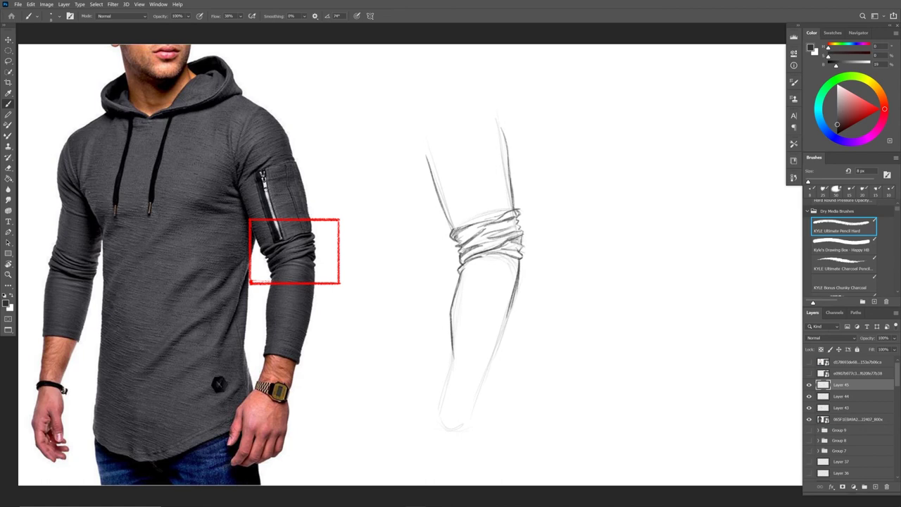
drag(455, 236, 508, 211)
drag(457, 251, 514, 225)
mouse_move(457, 258)
mouse_down()
mouse_move(516, 237)
mouse_move(527, 258)
mouse_up()
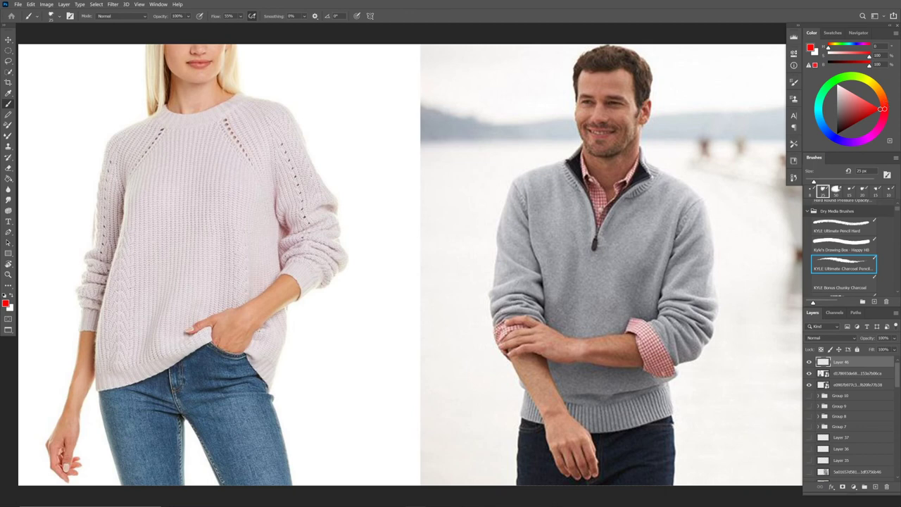
- Mark the bunched folds in red on the man's grey sweater sleeves, and undo the marks
mouse_move(493, 315)
mouse_down()
mouse_move(522, 305)
mouse_move(504, 303)
mouse_move(493, 313)
mouse_move(538, 302)
mouse_move(510, 297)
mouse_move(541, 302)
mouse_up()
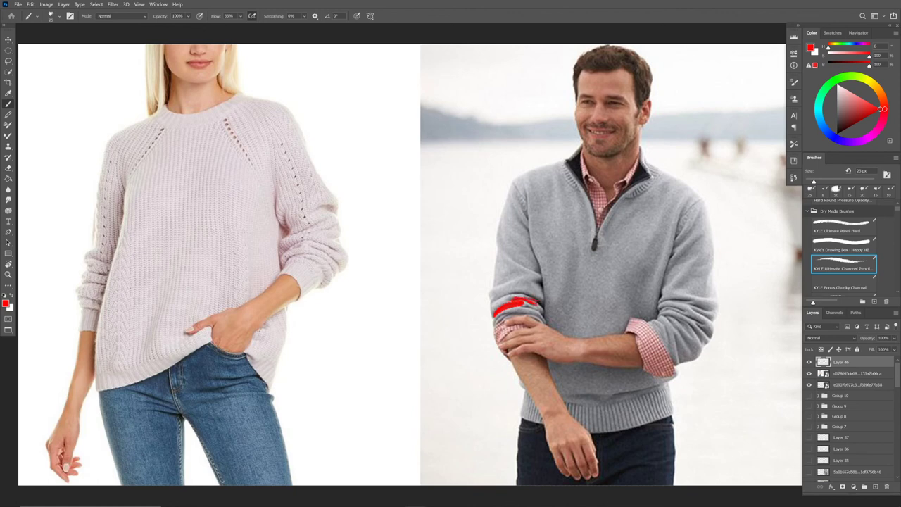
mouse_move(671, 310)
mouse_down()
mouse_move(718, 322)
mouse_move(701, 314)
mouse_move(713, 311)
mouse_move(693, 315)
mouse_up()
key(ctrl+z)
key(ctrl+z)
key(ctrl+z)
key(ctrl+z)
key(ctrl+z)
key(ctrl+z)
- Trace in red the bulging edges and curved folds on both sleeves of the pink knit sweater
mouse_move(92, 249)
mouse_down()
mouse_move(79, 255)
mouse_move(77, 282)
mouse_move(106, 285)
mouse_move(72, 295)
mouse_move(102, 301)
mouse_up()
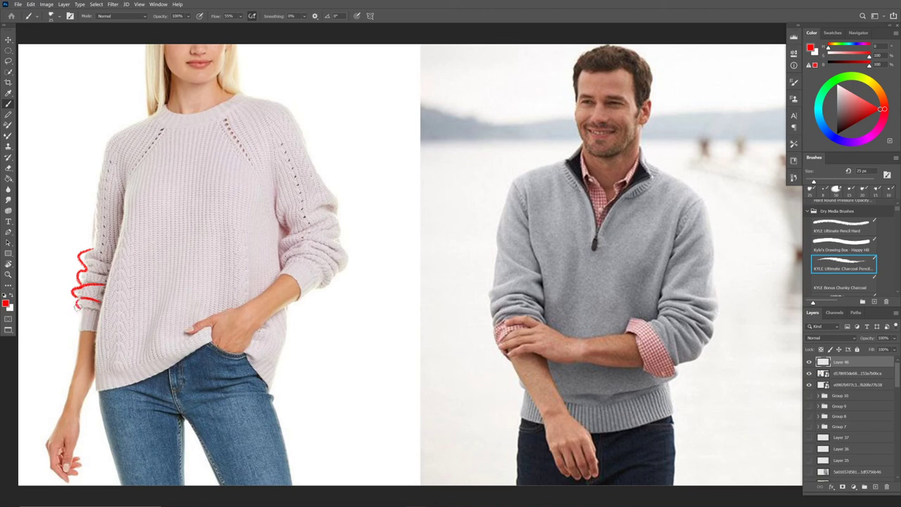
drag(324, 178, 338, 226)
key(ctrl+z)
drag(286, 232, 348, 253)
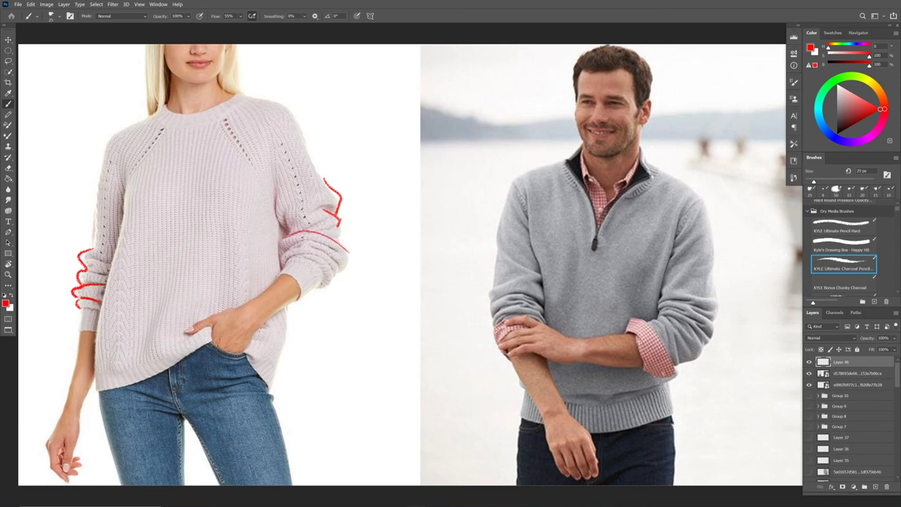
drag(290, 232, 329, 209)
mouse_move(289, 249)
mouse_down()
mouse_move(331, 241)
mouse_move(324, 251)
mouse_up()
mouse_move(290, 255)
mouse_down()
mouse_move(333, 266)
mouse_move(337, 286)
mouse_move(310, 283)
mouse_move(334, 262)
mouse_up()
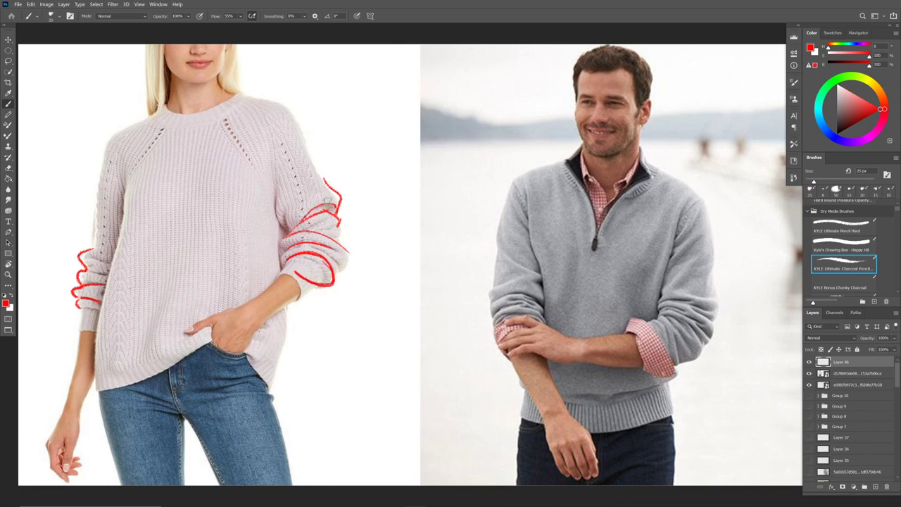
- Draw a slanted red cylinder with rounded ends and a smaller boxy form beside the woman's shoulder
drag(363, 144, 386, 204)
drag(383, 133, 398, 197)
mouse_move(362, 149)
mouse_down()
mouse_move(380, 128)
mouse_move(388, 145)
mouse_up()
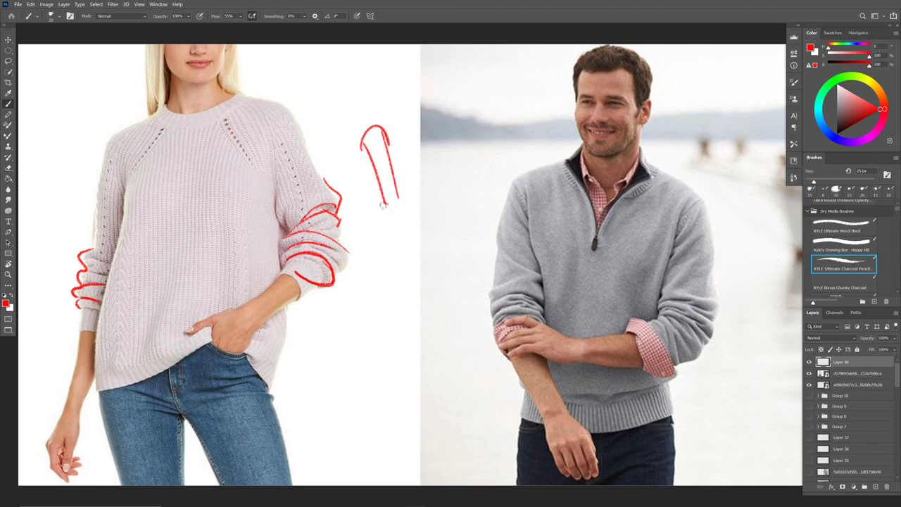
drag(383, 204, 401, 196)
mouse_move(399, 111)
mouse_down()
mouse_move(415, 141)
mouse_move(416, 97)
mouse_up()
drag(416, 135, 427, 131)
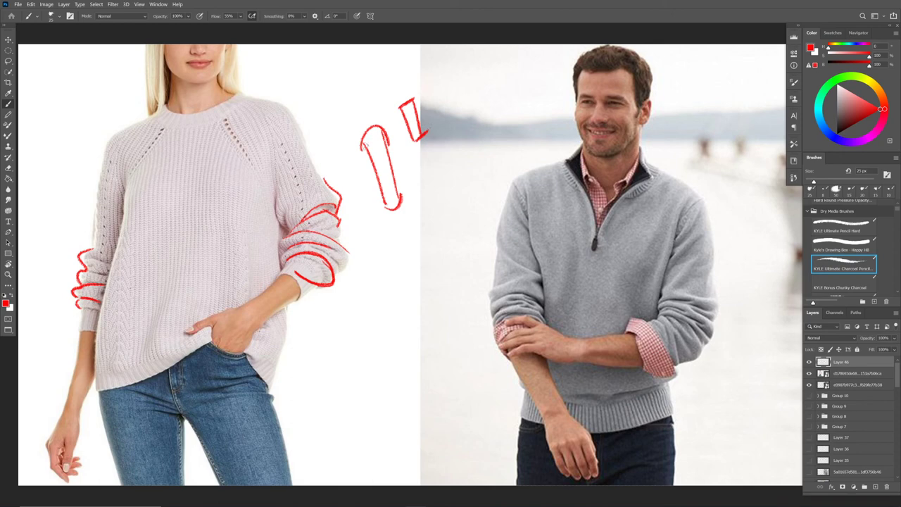
mouse_move(358, 139)
mouse_down()
mouse_move(380, 127)
mouse_move(363, 131)
mouse_up()
mouse_move(386, 184)
mouse_down()
mouse_move(394, 207)
mouse_move(403, 201)
mouse_move(371, 169)
mouse_move(368, 142)
mouse_up()
drag(387, 136, 398, 200)
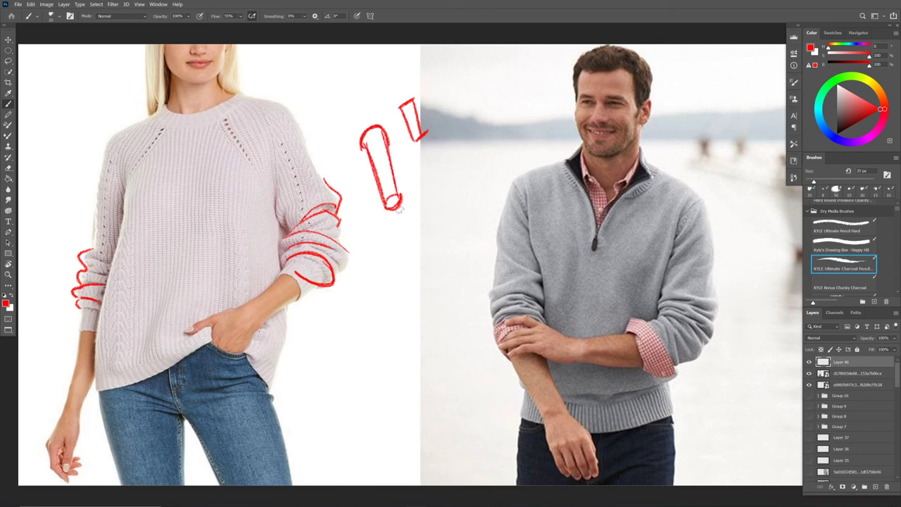
- Hide the photo of the man's sweater and frame the woman's bent sleeve with a red rectangle
click(810, 384)
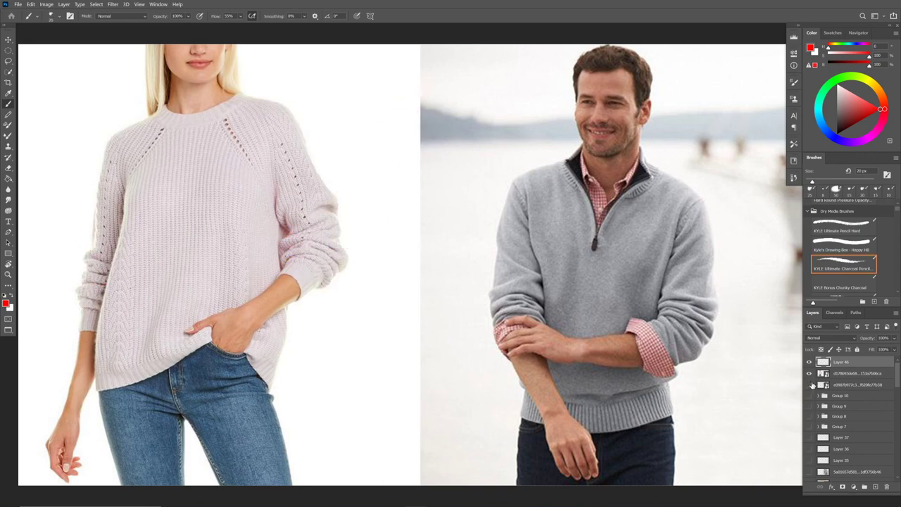
click(810, 386)
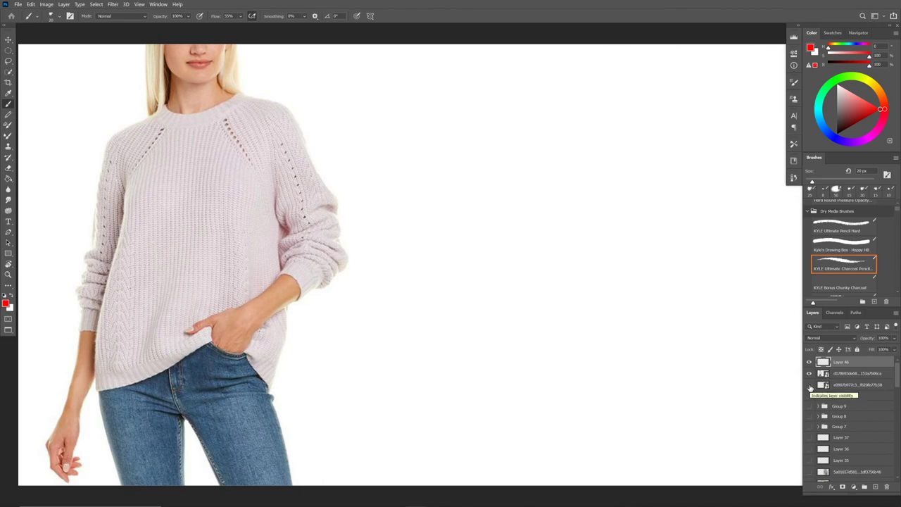
mouse_move(257, 283)
mouse_down()
mouse_move(250, 174)
mouse_move(355, 190)
mouse_move(360, 180)
mouse_move(369, 312)
mouse_move(363, 303)
mouse_move(334, 313)
mouse_move(255, 311)
mouse_up()
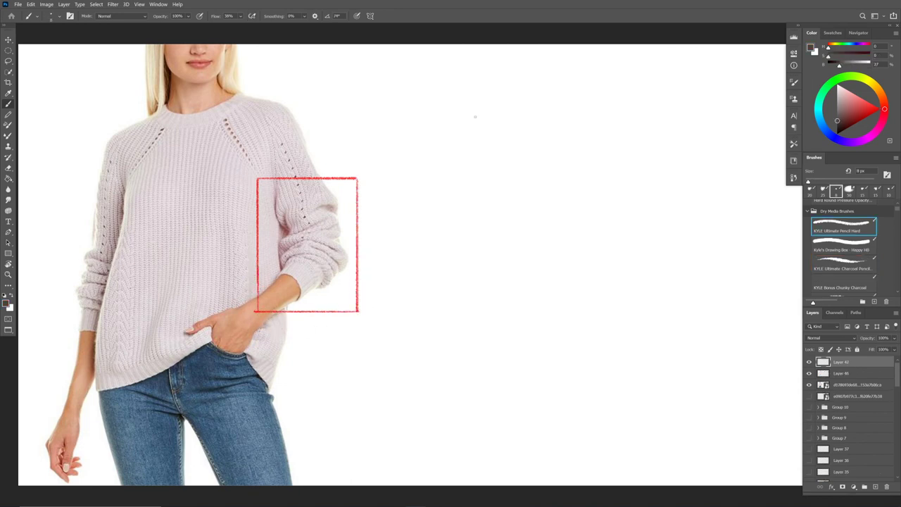
- Sketch the upper arm in light grey pencil beside the sweater photo, with two slanted sides and an elliptical elbow end
drag(480, 127, 502, 234)
drag(530, 107, 540, 222)
drag(538, 183, 543, 215)
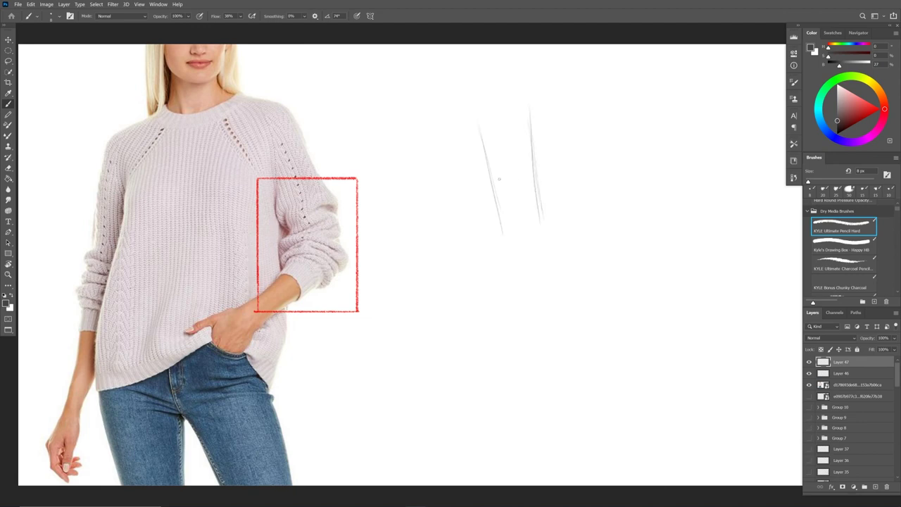
drag(487, 161, 501, 224)
mouse_move(533, 137)
mouse_down()
mouse_move(542, 224)
mouse_move(502, 233)
mouse_move(529, 245)
mouse_move(553, 229)
mouse_move(536, 243)
mouse_move(504, 249)
mouse_up()
mouse_move(533, 161)
mouse_down()
mouse_move(550, 221)
mouse_move(516, 250)
mouse_move(529, 222)
mouse_up()
drag(540, 183, 548, 229)
drag(527, 108, 540, 205)
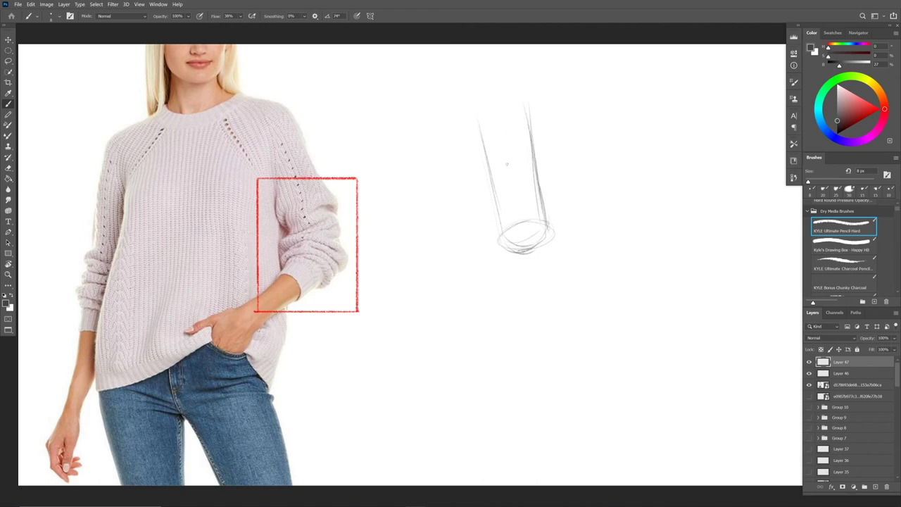
drag(476, 132, 502, 232)
- Sketch the forearm angling down and left from the elbow as a tapering cylinder, with a rounded elbow end and elliptical wrist
drag(530, 273, 466, 324)
mouse_move(531, 269)
mouse_down()
mouse_move(416, 355)
mouse_move(442, 292)
mouse_up()
drag(407, 329, 502, 246)
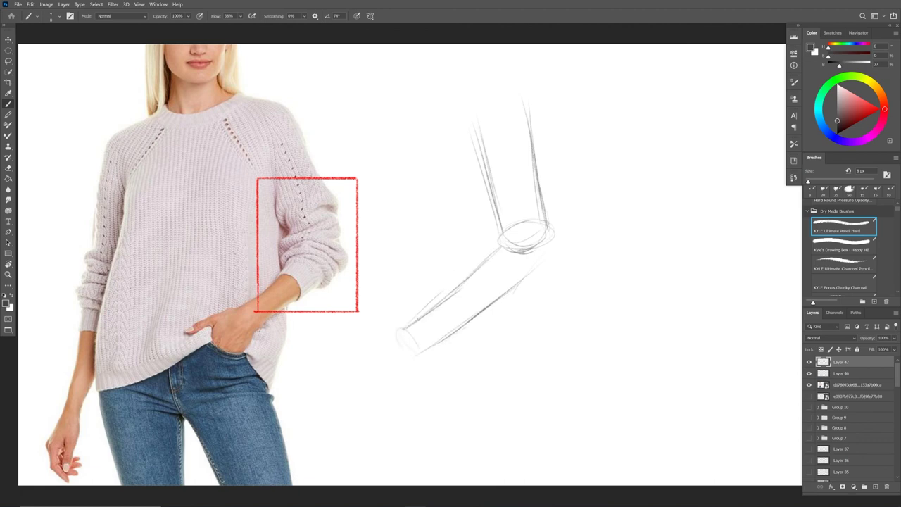
drag(437, 305, 476, 268)
mouse_move(525, 240)
mouse_down()
mouse_move(534, 268)
mouse_move(525, 289)
mouse_up()
mouse_move(497, 246)
mouse_down()
mouse_move(526, 284)
mouse_move(426, 350)
mouse_move(441, 298)
mouse_move(460, 279)
mouse_move(407, 328)
mouse_move(428, 355)
mouse_up()
drag(428, 337, 427, 357)
drag(426, 348, 486, 310)
mouse_move(428, 311)
mouse_down()
mouse_move(546, 224)
mouse_move(531, 249)
mouse_up()
- Reinforce the upper arm's sides near the elbow and extend them upward toward the shoulder
drag(546, 192, 550, 236)
drag(535, 126, 545, 222)
drag(500, 215, 503, 244)
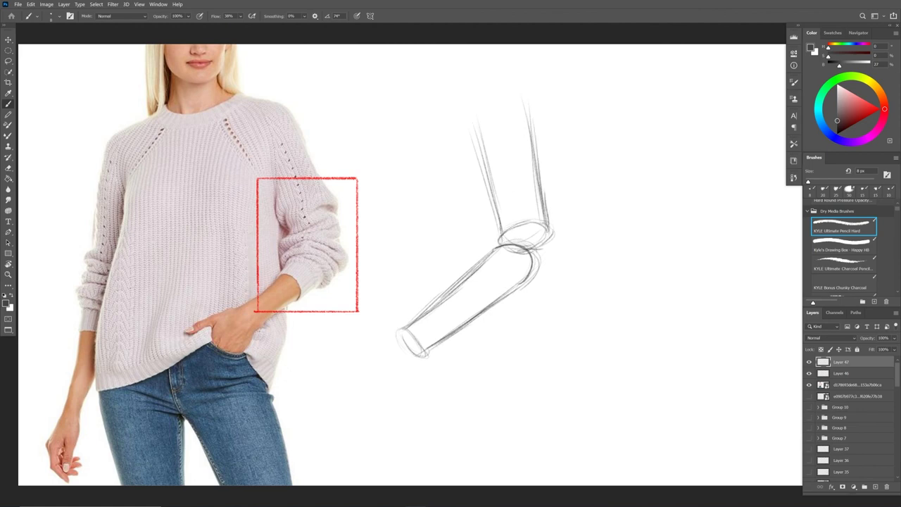
drag(495, 194, 501, 226)
drag(479, 135, 501, 226)
drag(515, 73, 533, 154)
drag(515, 70, 532, 149)
drag(477, 119, 471, 132)
drag(488, 80, 479, 110)
mouse_move(520, 78)
mouse_down()
mouse_move(513, 72)
mouse_move(518, 113)
mouse_up()
- Move the arm sketch down and lower its layer's opacity
key(v)
mouse_move(532, 274)
mouse_down()
mouse_move(546, 313)
mouse_move(532, 321)
mouse_up()
click(895, 338)
drag(895, 348, 871, 348)
- On a new layer in darker grey, draw the curved cuff opening around the forearm and the first fold bulging behind it
key(ctrl+shift+alt+n)
key(b)
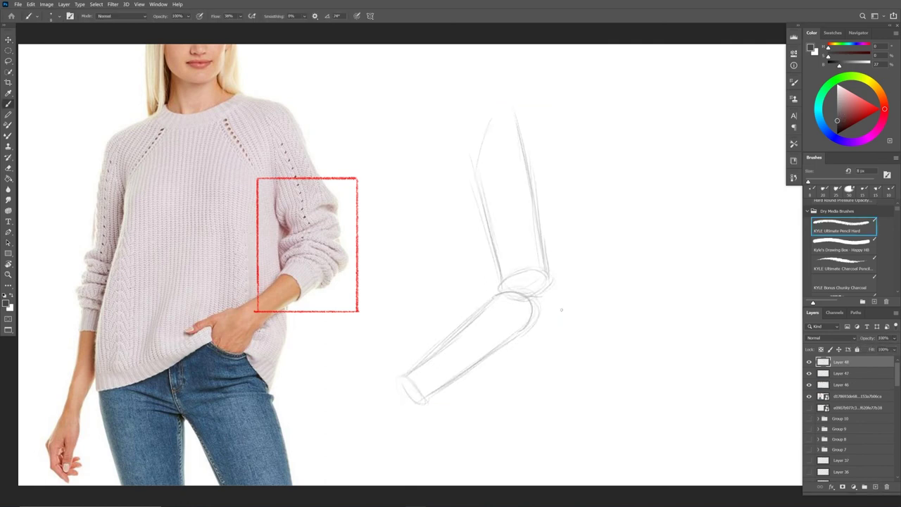
click(836, 124)
mouse_move(483, 310)
mouse_down()
mouse_move(500, 306)
mouse_move(508, 331)
mouse_move(474, 318)
mouse_move(472, 331)
mouse_move(510, 325)
mouse_move(511, 344)
mouse_move(493, 294)
mouse_up()
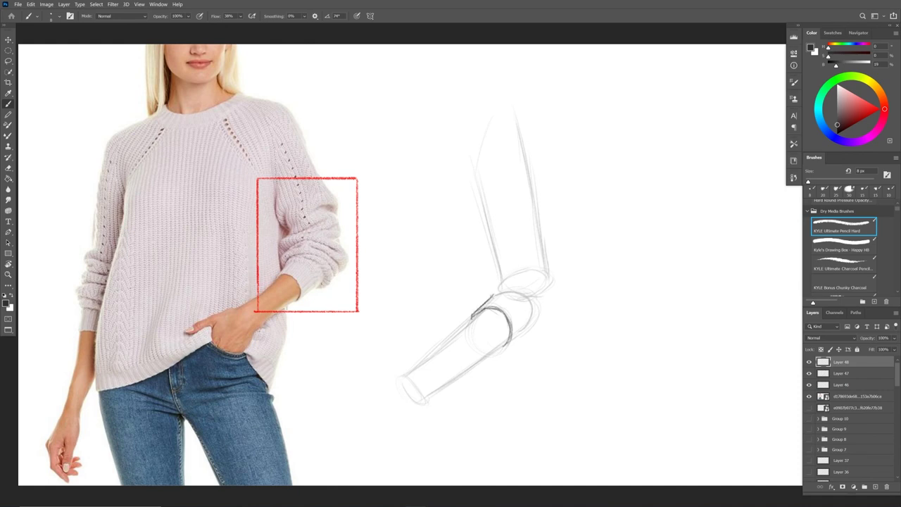
drag(512, 339, 533, 326)
drag(523, 296, 532, 326)
drag(514, 293, 544, 326)
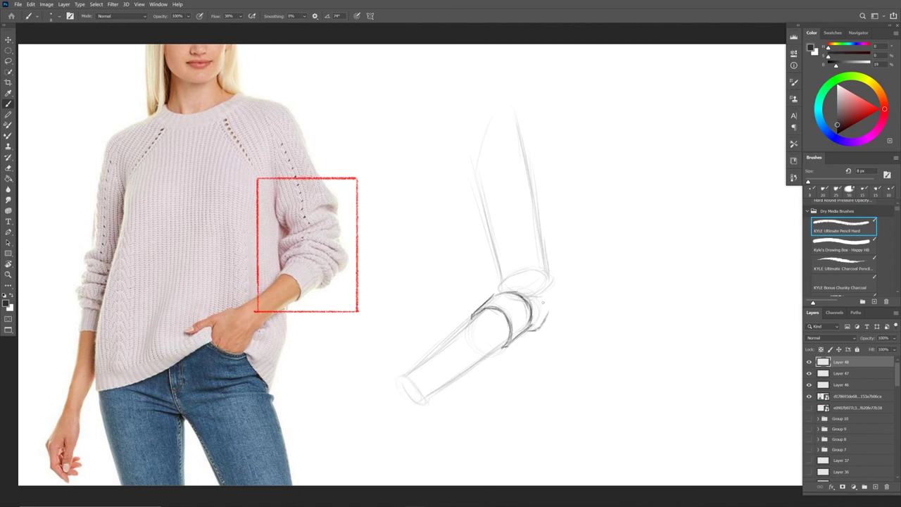
- Draw the sleeve's outer contour as stacked bulges from the elbow up to the middle of the upper arm
mouse_move(543, 292)
mouse_down()
mouse_move(547, 312)
mouse_move(533, 290)
mouse_move(548, 319)
mouse_move(564, 303)
mouse_move(561, 285)
mouse_move(561, 307)
mouse_up()
drag(556, 268, 570, 290)
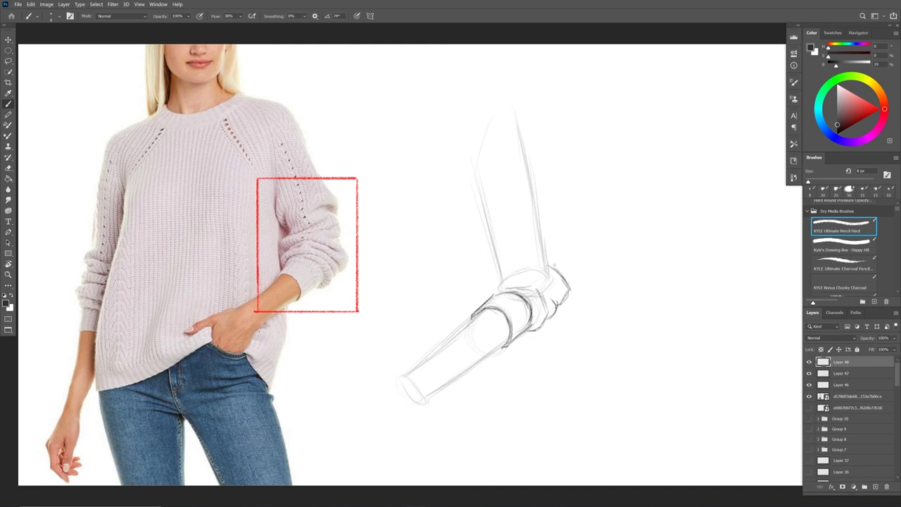
mouse_move(548, 259)
mouse_down()
mouse_move(556, 268)
mouse_move(557, 245)
mouse_move(537, 225)
mouse_move(552, 241)
mouse_move(550, 204)
mouse_move(537, 195)
mouse_move(552, 212)
mouse_move(552, 268)
mouse_move(562, 276)
mouse_up()
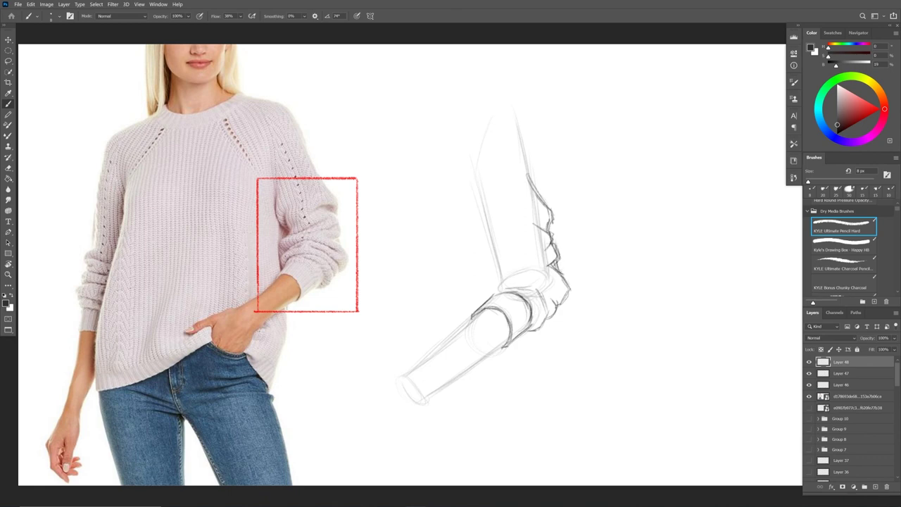
- Draw the sleeve's inner contour and wrap curved fold lines across the arm above the elbow
mouse_move(549, 208)
mouse_down()
mouse_move(492, 241)
mouse_move(473, 224)
mouse_move(471, 197)
mouse_move(492, 244)
mouse_move(534, 227)
mouse_move(490, 246)
mouse_up()
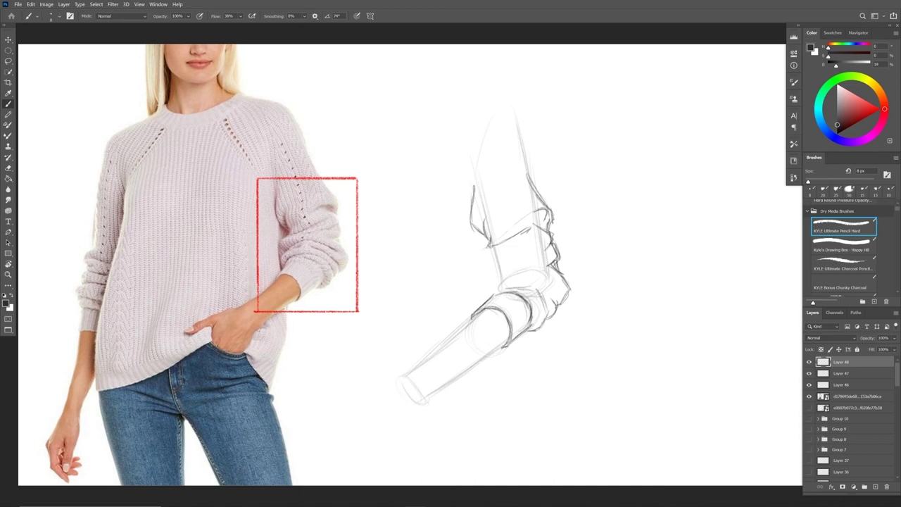
mouse_move(486, 245)
mouse_down()
mouse_move(486, 272)
mouse_move(551, 247)
mouse_up()
mouse_move(487, 266)
mouse_down()
mouse_move(502, 252)
mouse_move(483, 268)
mouse_move(487, 295)
mouse_move(491, 283)
mouse_move(530, 269)
mouse_move(554, 287)
mouse_move(483, 283)
mouse_up()
drag(497, 244, 486, 269)
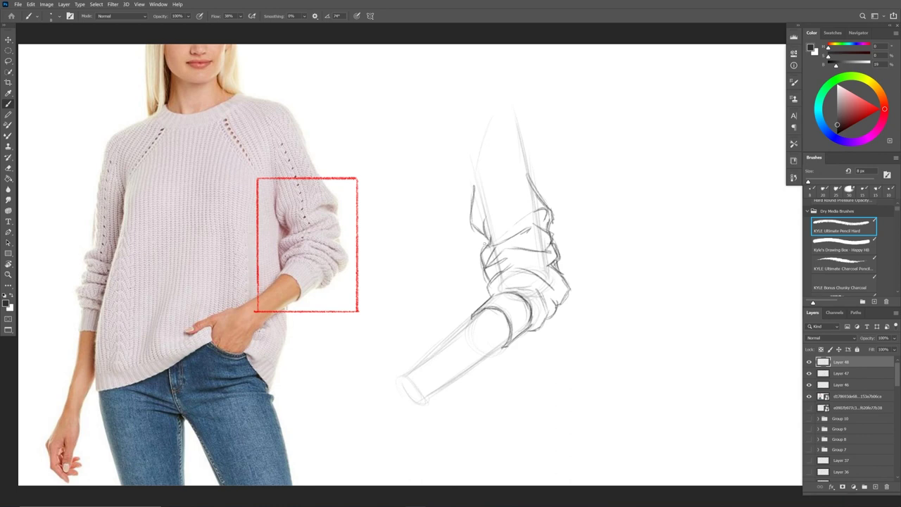
- Erase parts of the sleeve's inner edge and redraw its bulges from the elbow crease up to the upper arm
key(e)
mouse_move(478, 251)
mouse_down()
mouse_move(496, 240)
mouse_move(484, 260)
mouse_up()
key(b)
mouse_move(484, 259)
mouse_down()
mouse_move(486, 279)
mouse_move(494, 252)
mouse_move(485, 233)
mouse_up()
key(e)
key(e)
key(b)
mouse_move(484, 266)
mouse_down()
mouse_move(505, 254)
mouse_move(487, 245)
mouse_move(491, 222)
mouse_move(491, 258)
mouse_move(479, 240)
mouse_move(480, 187)
mouse_up()
mouse_move(476, 199)
mouse_down()
mouse_move(473, 230)
mouse_move(492, 251)
mouse_move(487, 277)
mouse_move(541, 252)
mouse_up()
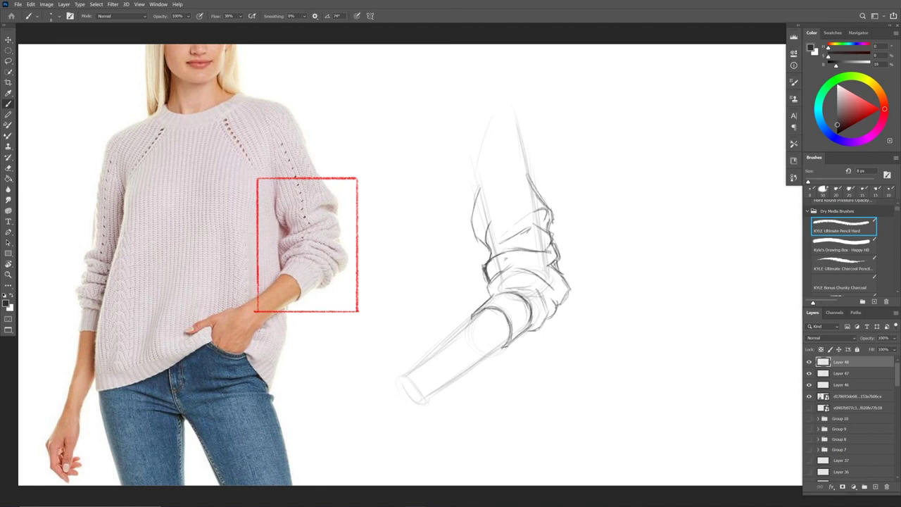
- Shade the recesses between the sleeve folds and darken the creases from the upper arm down to the cuff
mouse_move(495, 276)
mouse_down()
mouse_move(522, 272)
mouse_move(502, 273)
mouse_up()
mouse_move(549, 220)
mouse_down()
mouse_move(515, 221)
mouse_move(537, 219)
mouse_move(483, 236)
mouse_move(483, 246)
mouse_up()
mouse_move(532, 230)
mouse_down()
mouse_move(493, 249)
mouse_move(499, 255)
mouse_up()
mouse_move(551, 242)
mouse_down()
mouse_move(517, 241)
mouse_move(555, 270)
mouse_move(525, 286)
mouse_move(550, 288)
mouse_move(539, 286)
mouse_up()
drag(492, 270, 487, 279)
mouse_move(498, 268)
mouse_down()
mouse_move(489, 277)
mouse_move(493, 294)
mouse_move(512, 293)
mouse_move(547, 310)
mouse_move(546, 320)
mouse_up()
mouse_move(532, 289)
mouse_down()
mouse_move(548, 317)
mouse_move(514, 303)
mouse_move(529, 325)
mouse_up()
mouse_move(503, 283)
mouse_down()
mouse_move(488, 294)
mouse_move(492, 283)
mouse_move(500, 292)
mouse_up()
drag(525, 289, 501, 297)
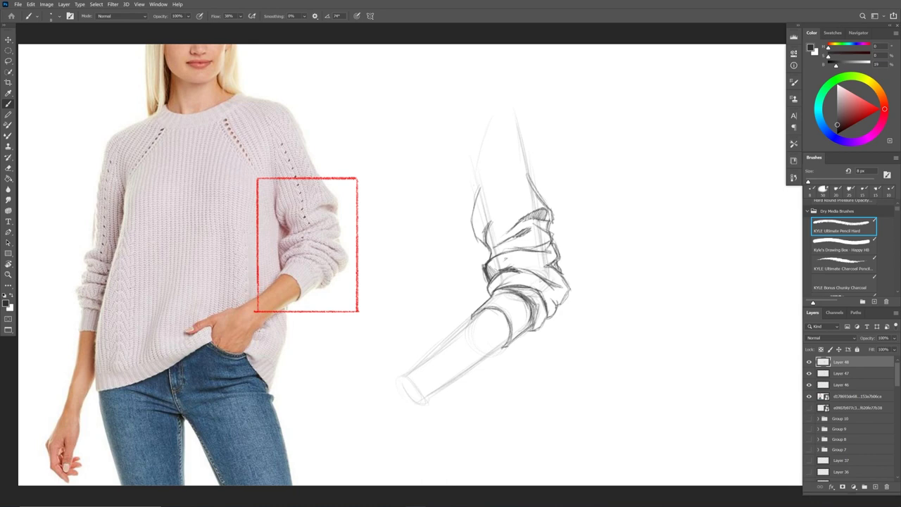
- Add the last fold accents on the sleeve and continue its outer contour up to the shoulder
drag(560, 297, 553, 298)
mouse_move(547, 265)
mouse_down()
mouse_move(522, 256)
mouse_move(549, 267)
mouse_up()
drag(491, 216, 489, 252)
drag(532, 180, 508, 81)
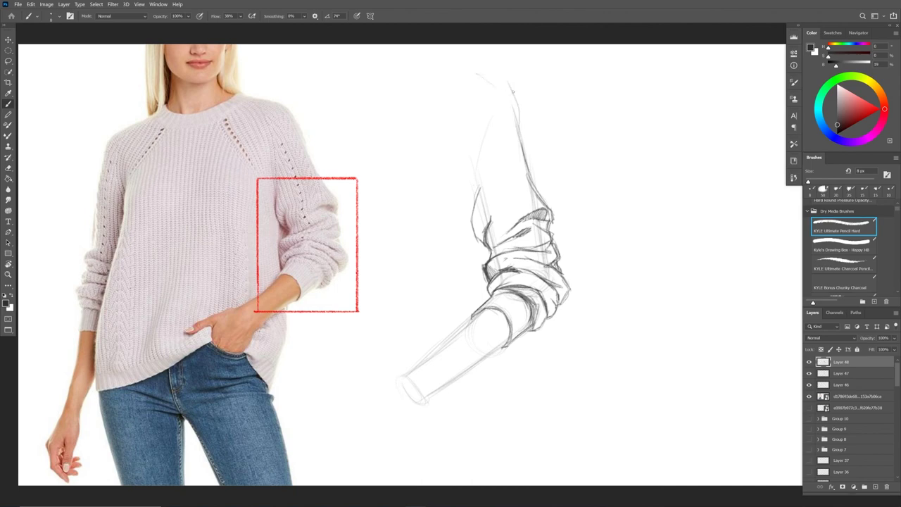